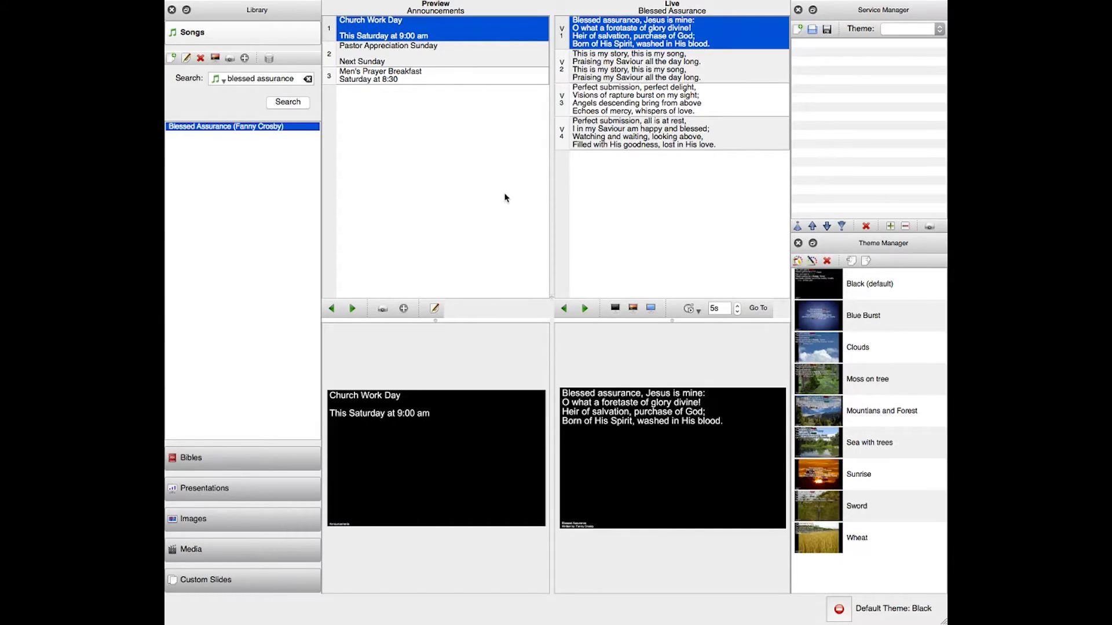
Hide the Preview panel and show it again.
{"action": "mouse_move", "coordinate": [416, 2]}
{"action": "left_click", "coordinate": [281, 7]}
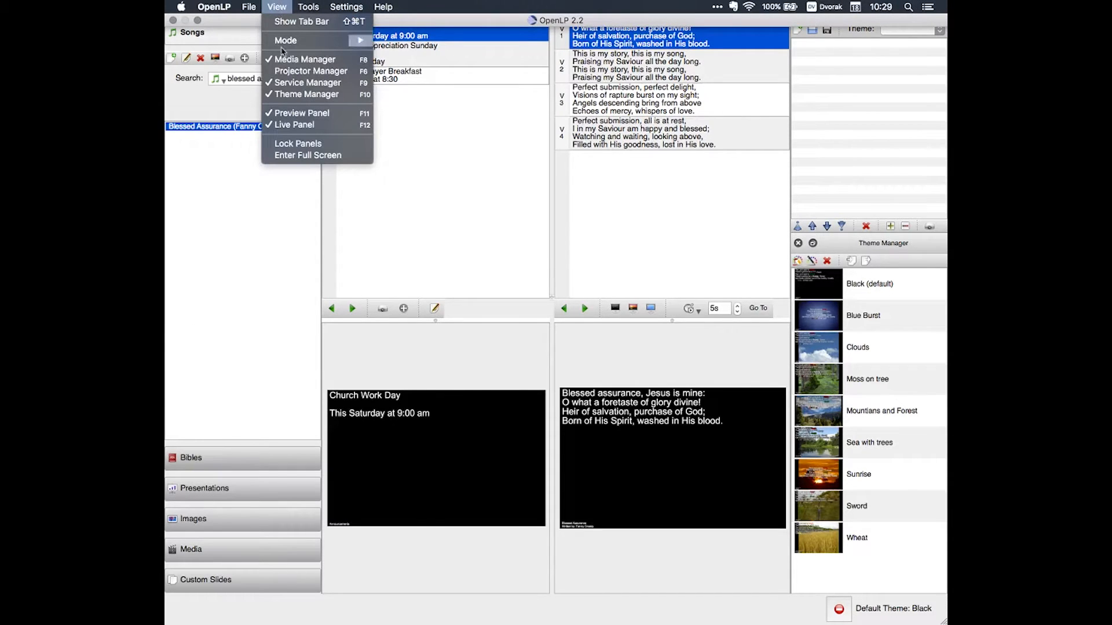
{"action": "left_click", "coordinate": [409, 218]}
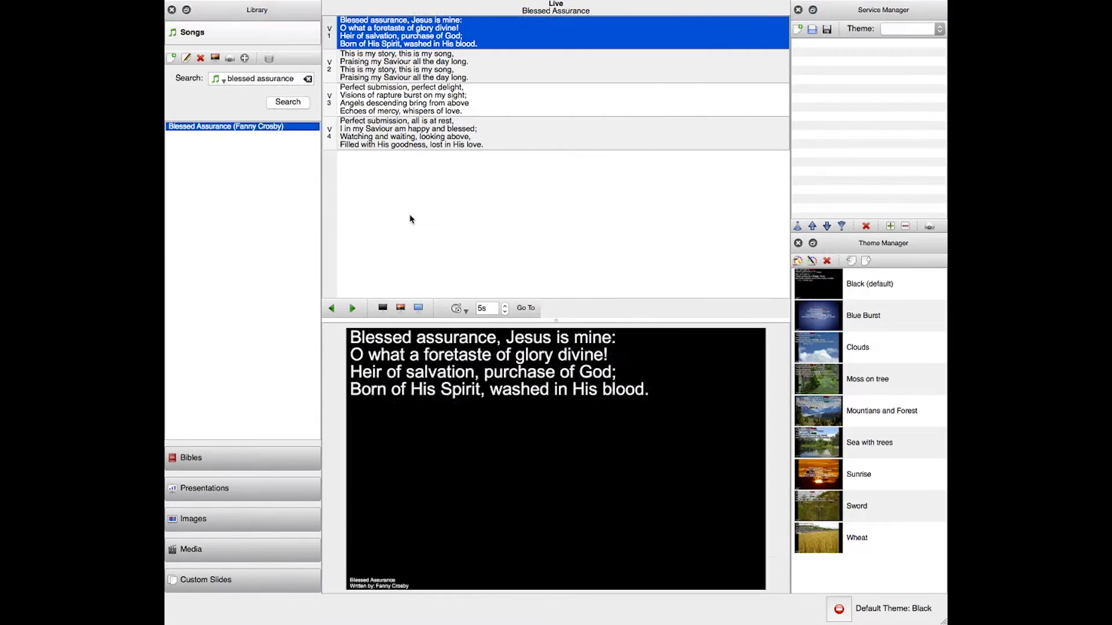
{"action": "mouse_move", "coordinate": [352, 3]}
{"action": "left_click", "coordinate": [277, 7]}
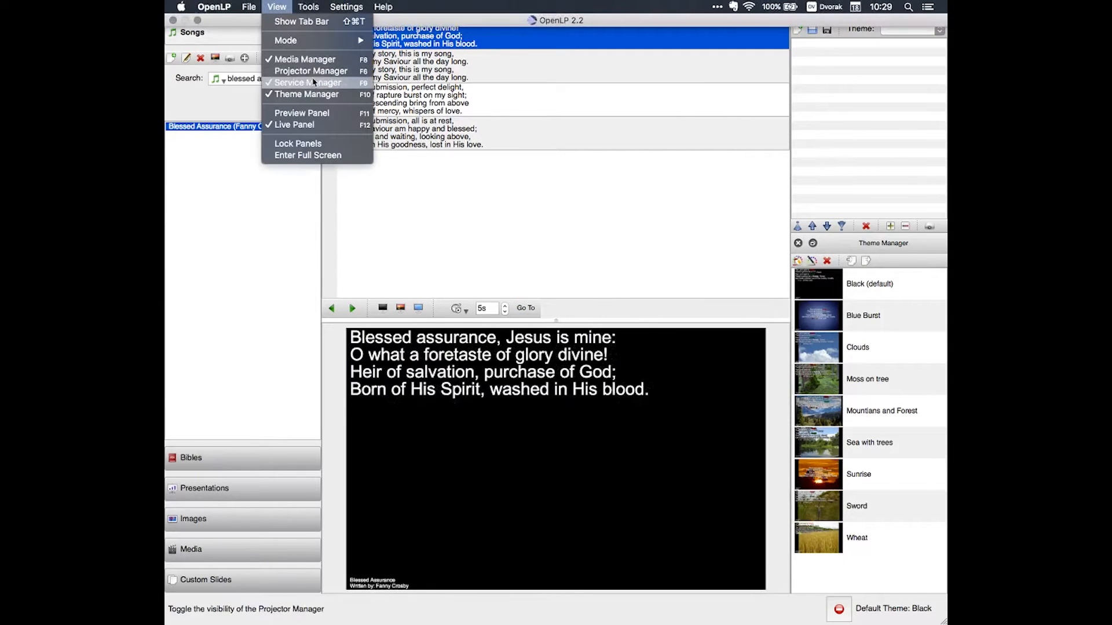
{"action": "left_click", "coordinate": [314, 114]}
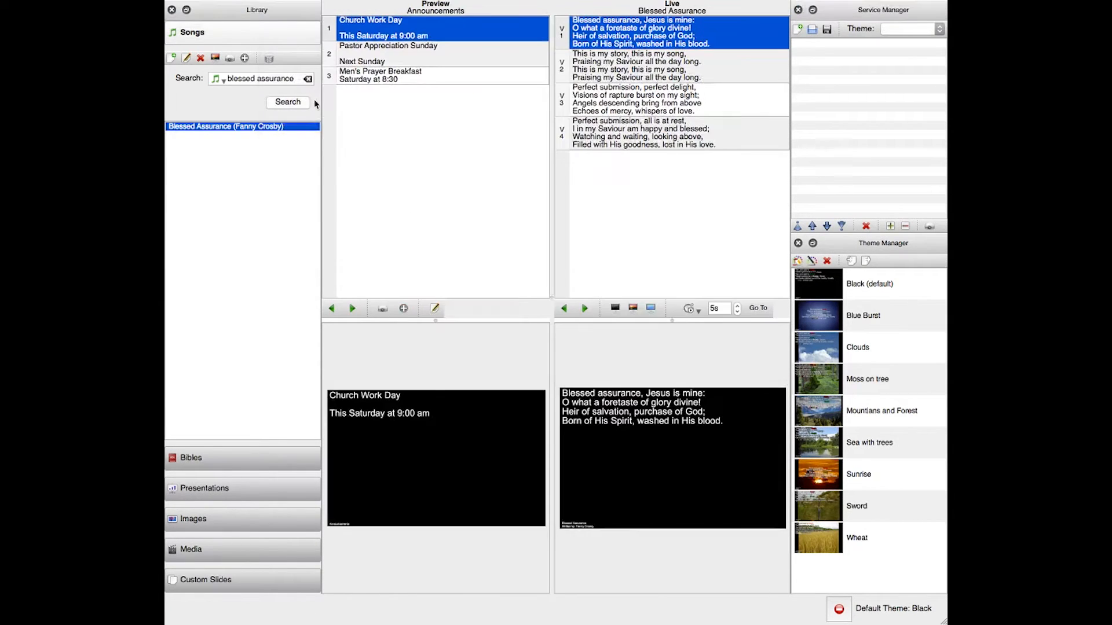
Toggle the visibility of the Live panel and of the Preview panel, returning to both being shown.
{"action": "left_click", "coordinate": [278, 7]}
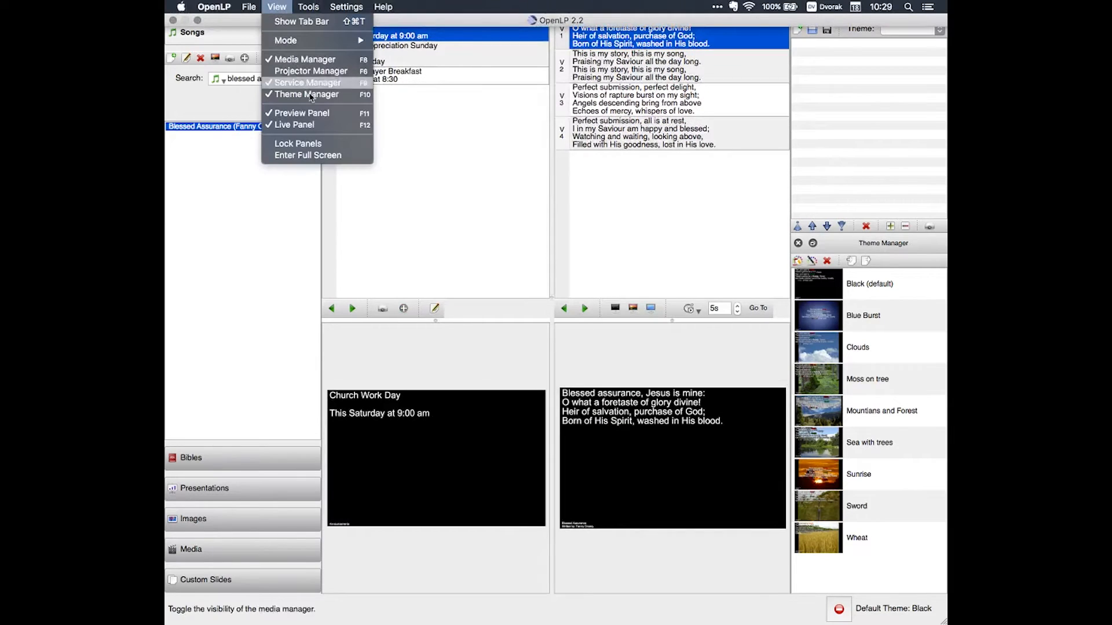
{"action": "left_click", "coordinate": [317, 128]}
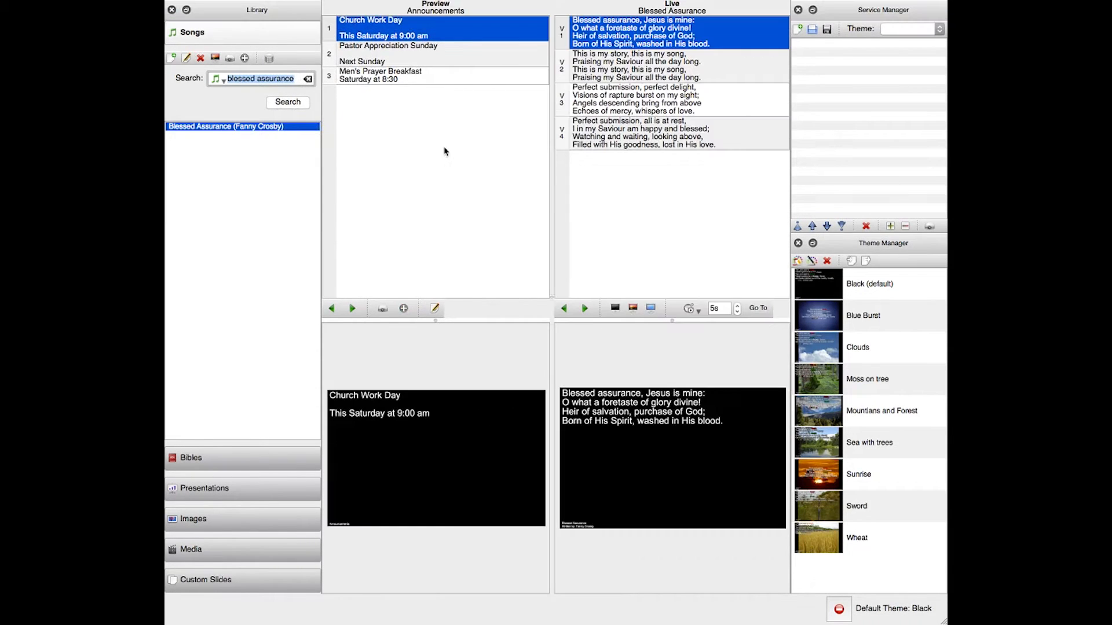
{"action": "left_click", "coordinate": [277, 7]}
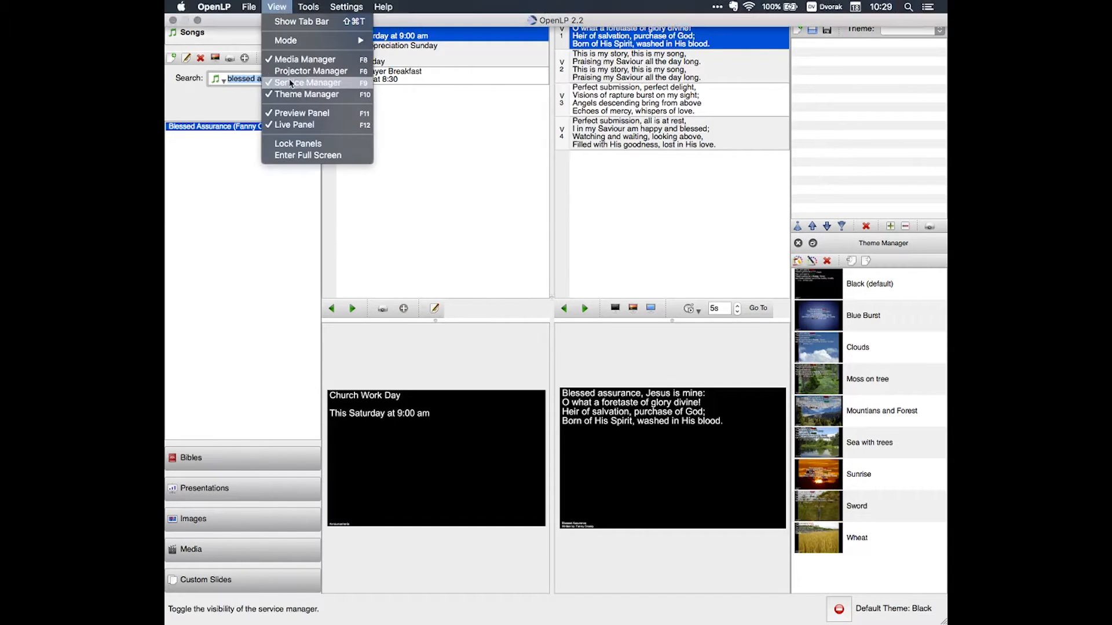
{"action": "left_click", "coordinate": [296, 114]}
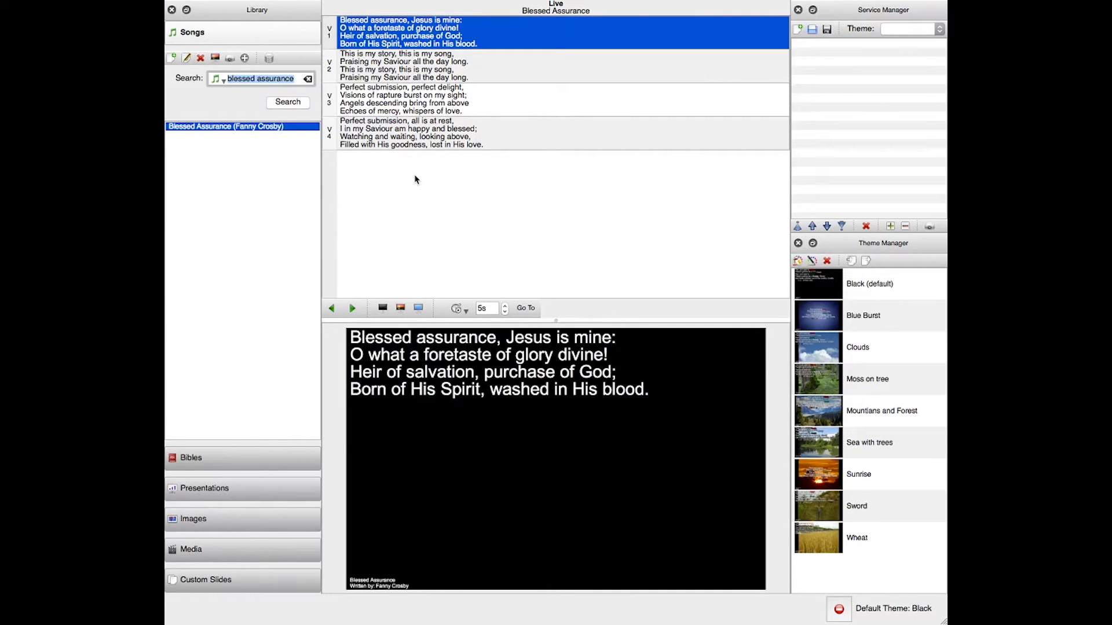
{"action": "mouse_move", "coordinate": [384, 1]}
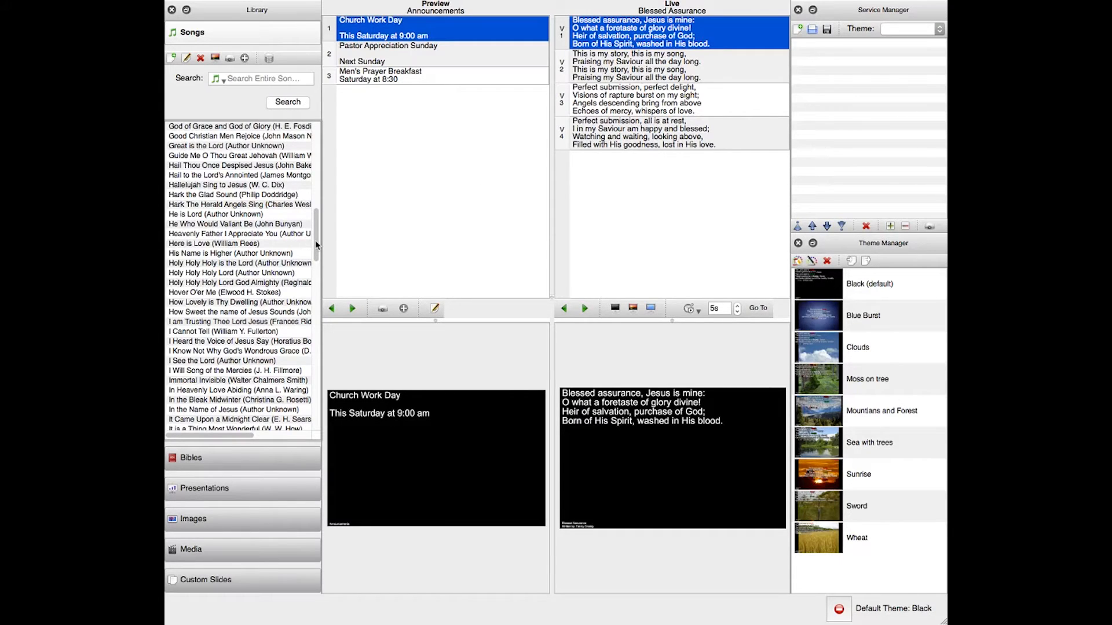
Preview the songs He is Lord and It is a Thing Most Wonderful and send each one live.
{"action": "double_click", "coordinate": [204, 214]}
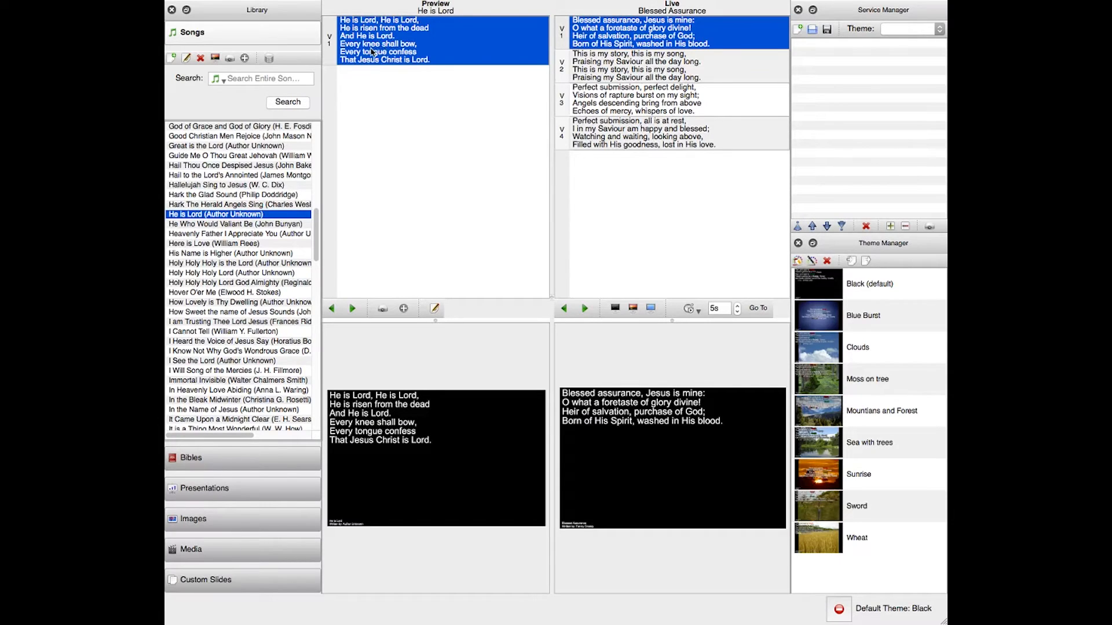
{"action": "double_click", "coordinate": [254, 217]}
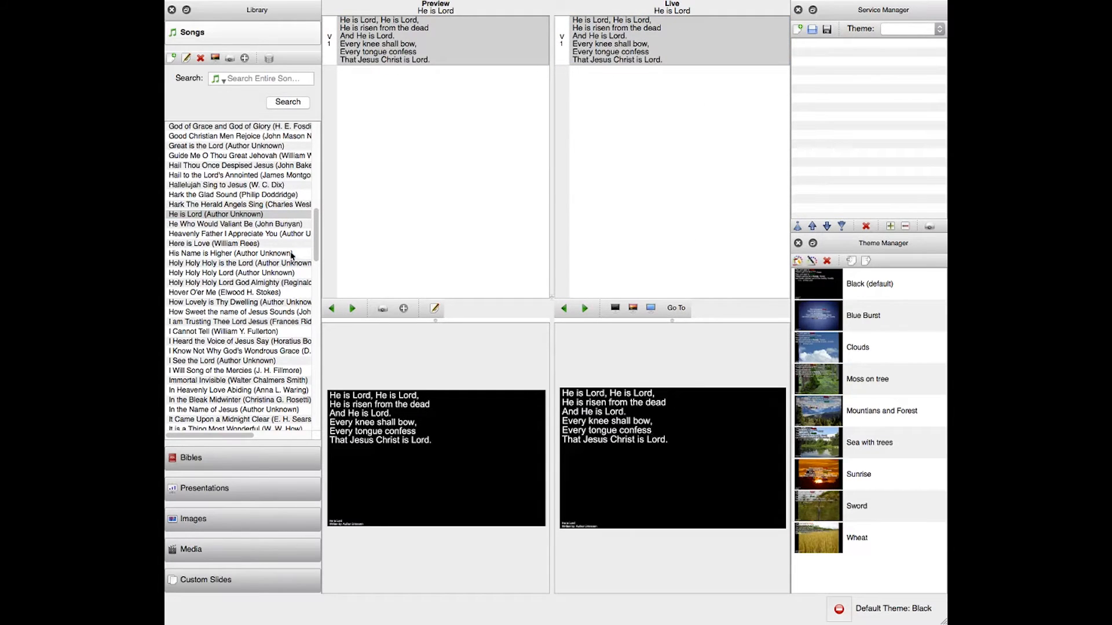
{"action": "scroll", "coordinate": [226, 273], "scroll_direction": "down", "scroll_amount": 3}
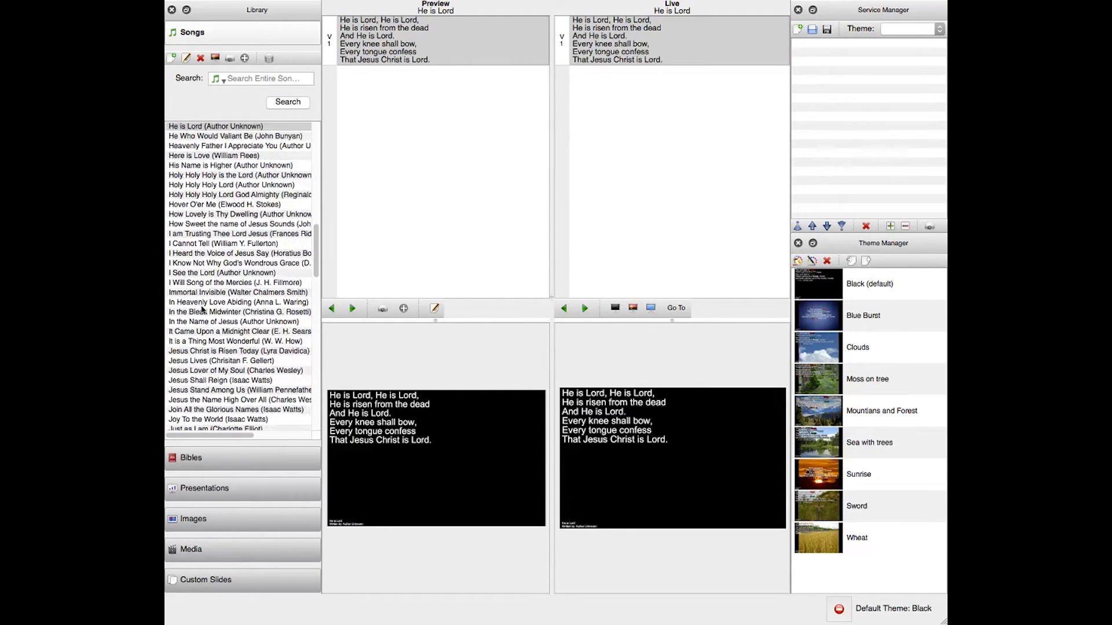
{"action": "left_click", "coordinate": [206, 342]}
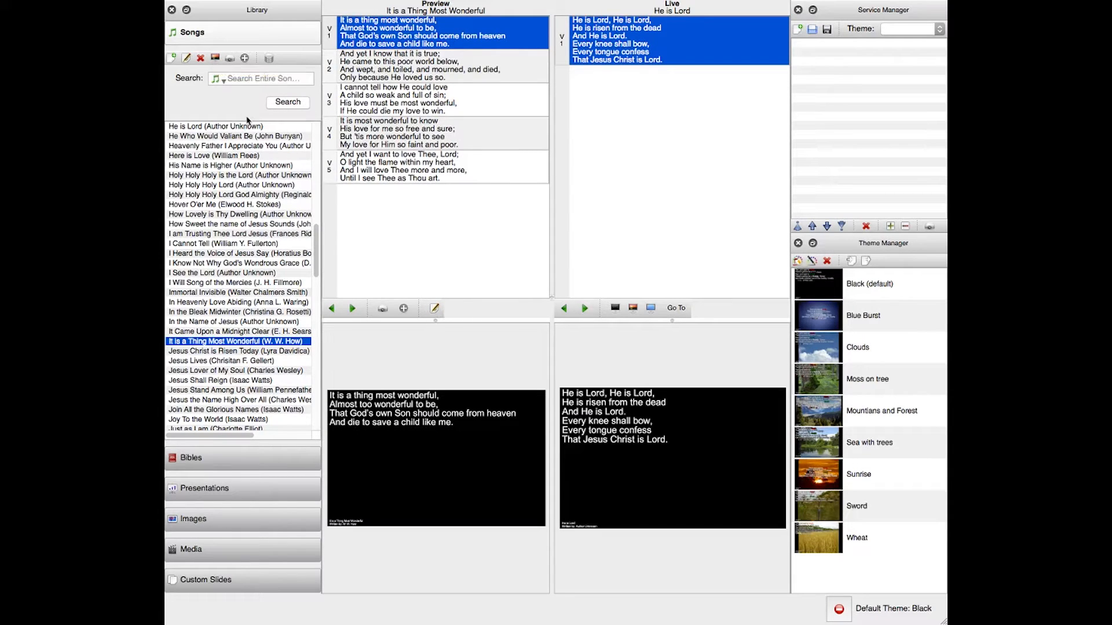
{"action": "left_click", "coordinate": [231, 61]}
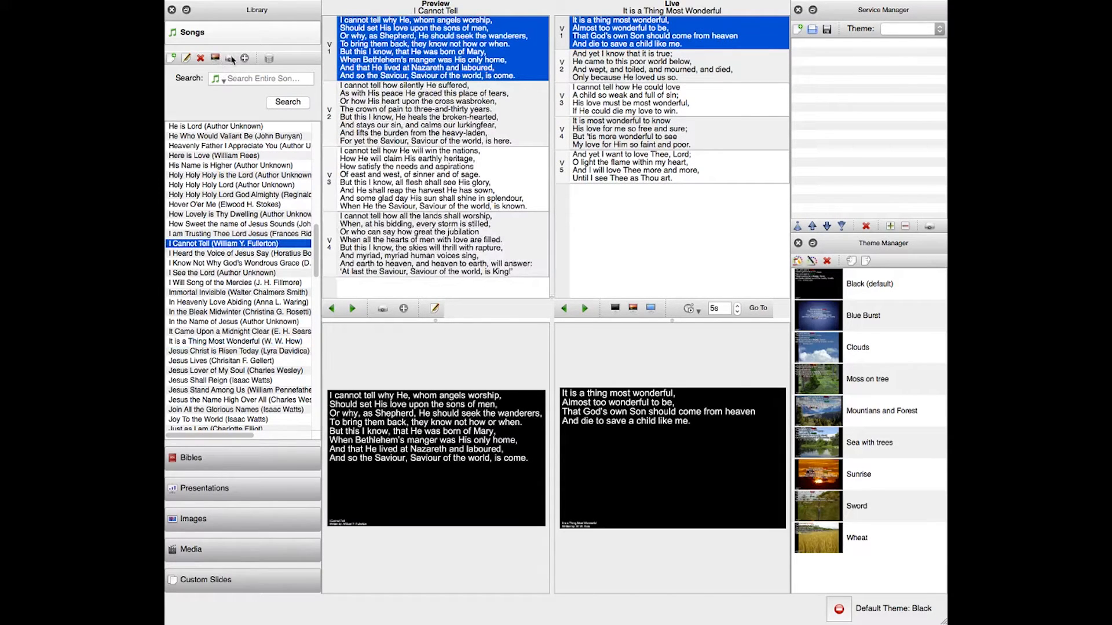
Send the songs I Cannot Tell and His Name is Higher live.
{"action": "left_click", "coordinate": [231, 61]}
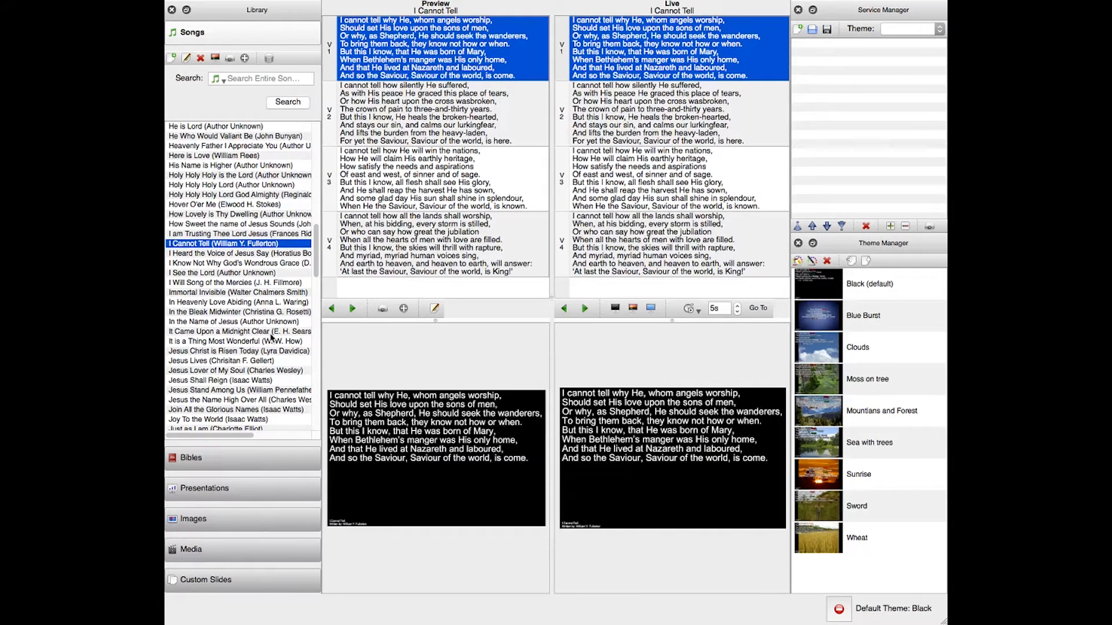
{"action": "double_click", "coordinate": [206, 166]}
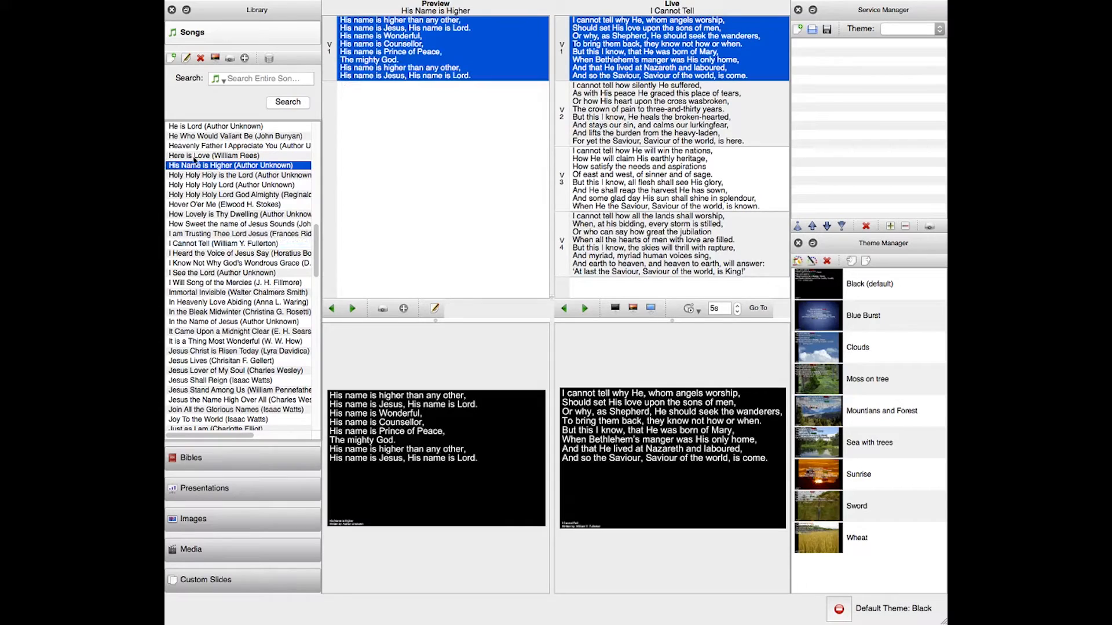
{"action": "double_click", "coordinate": [194, 164]}
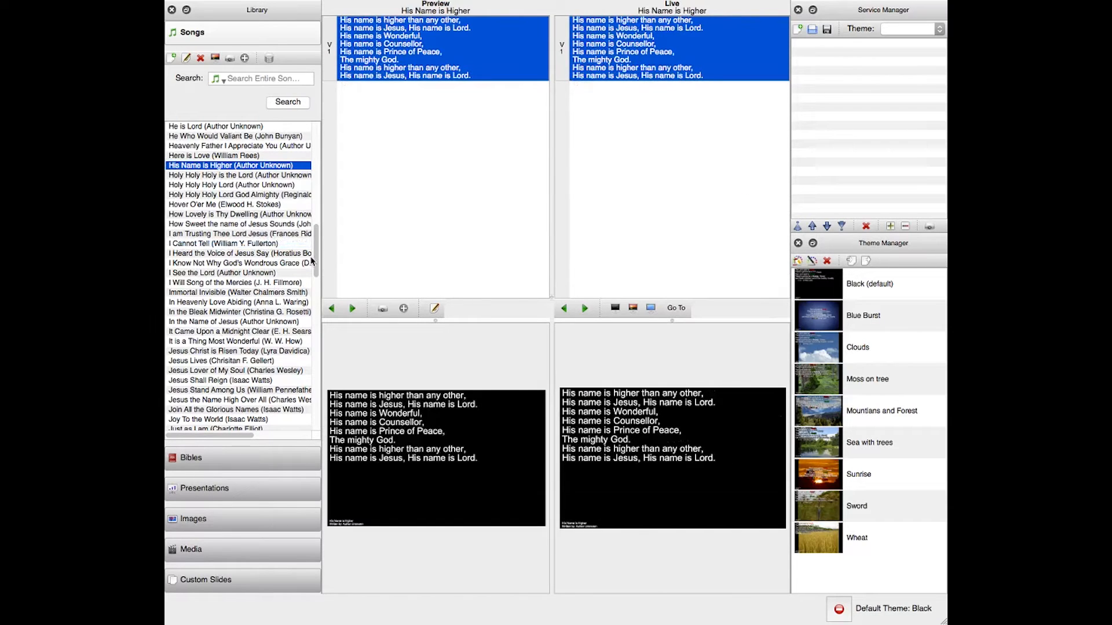
Review the advanced preferences for sending items straight to live and previewing clicked items, and accept the settings.
{"action": "mouse_move", "coordinate": [249, 6]}
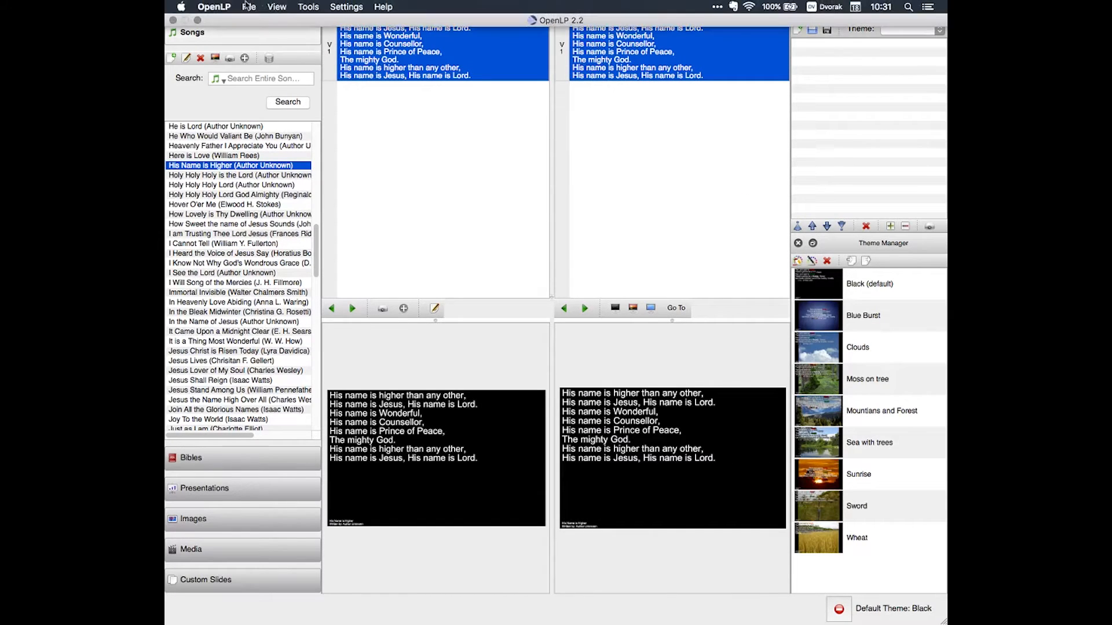
{"action": "left_click", "coordinate": [214, 6]}
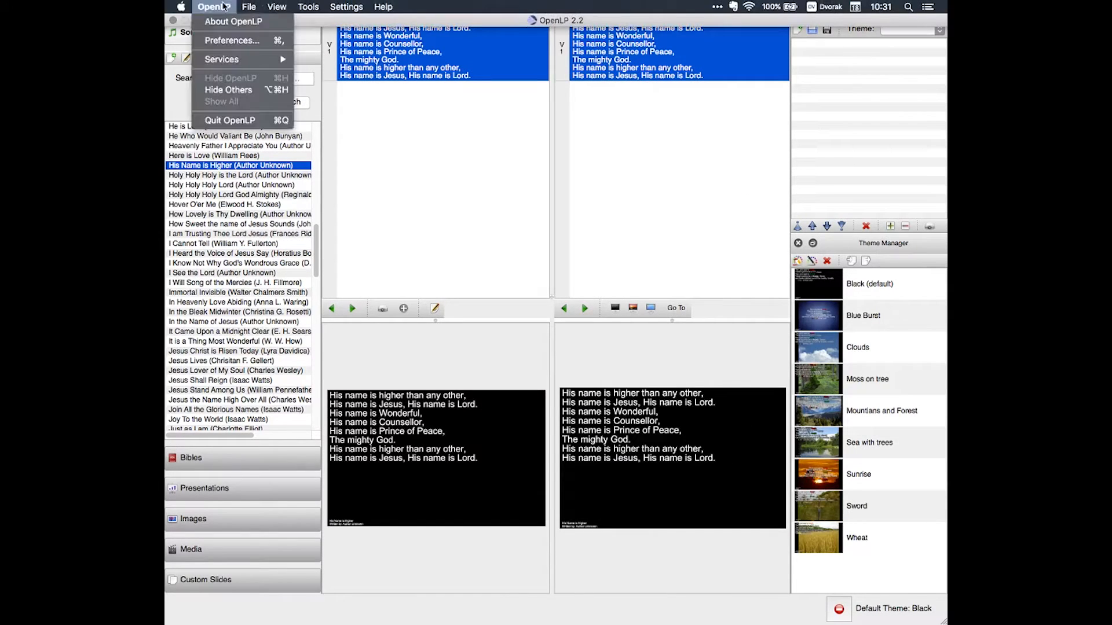
{"action": "left_click", "coordinate": [238, 45]}
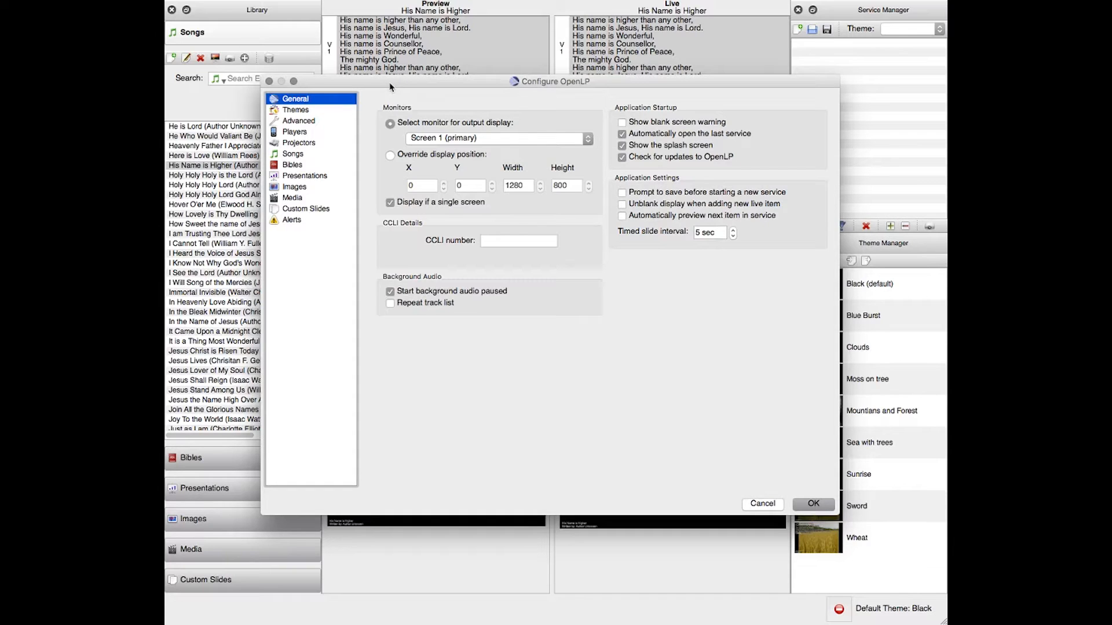
{"action": "left_click", "coordinate": [300, 122]}
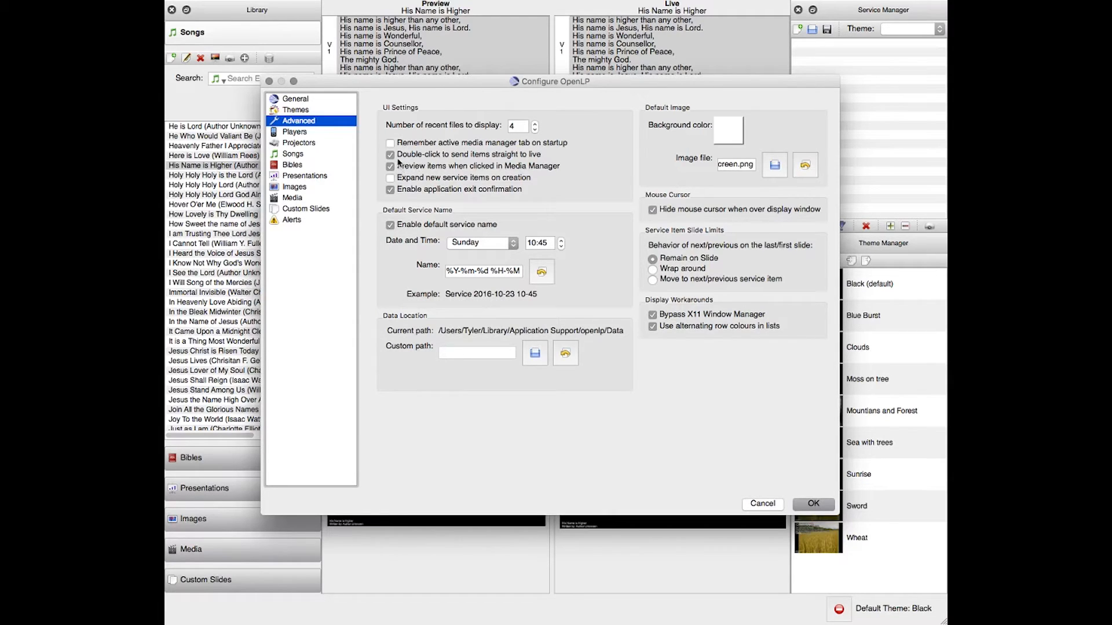
{"action": "left_click", "coordinate": [811, 502]}
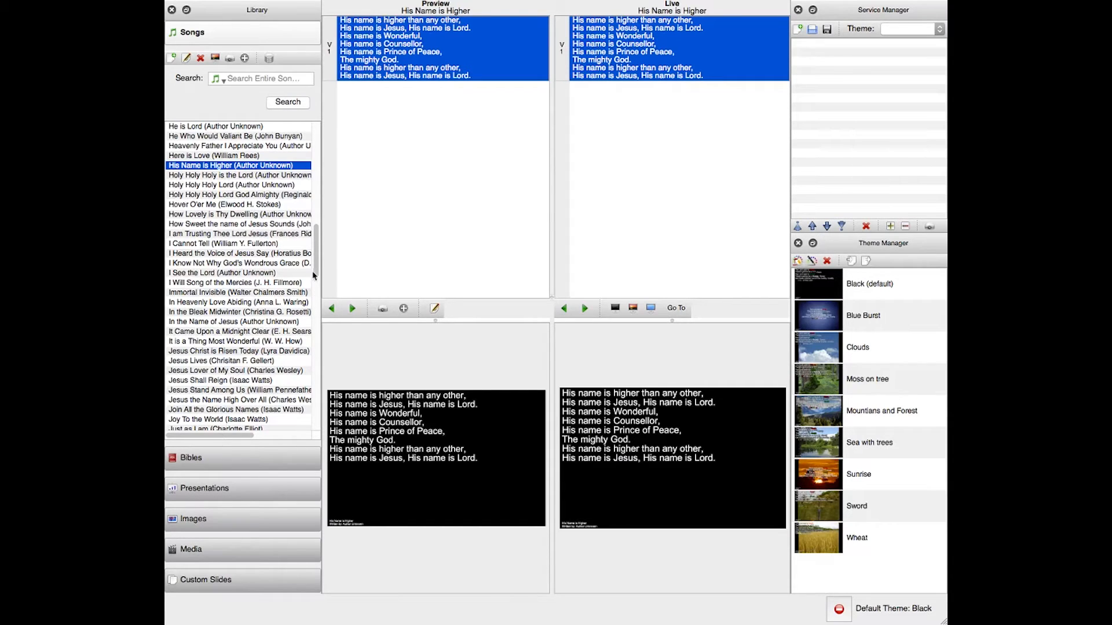
Preview the song Blessed Be Your Name and hide the Live panel.
{"action": "scroll", "coordinate": [235, 403], "scroll_direction": "down", "scroll_amount": 8}
{"action": "double_click", "coordinate": [190, 410]}
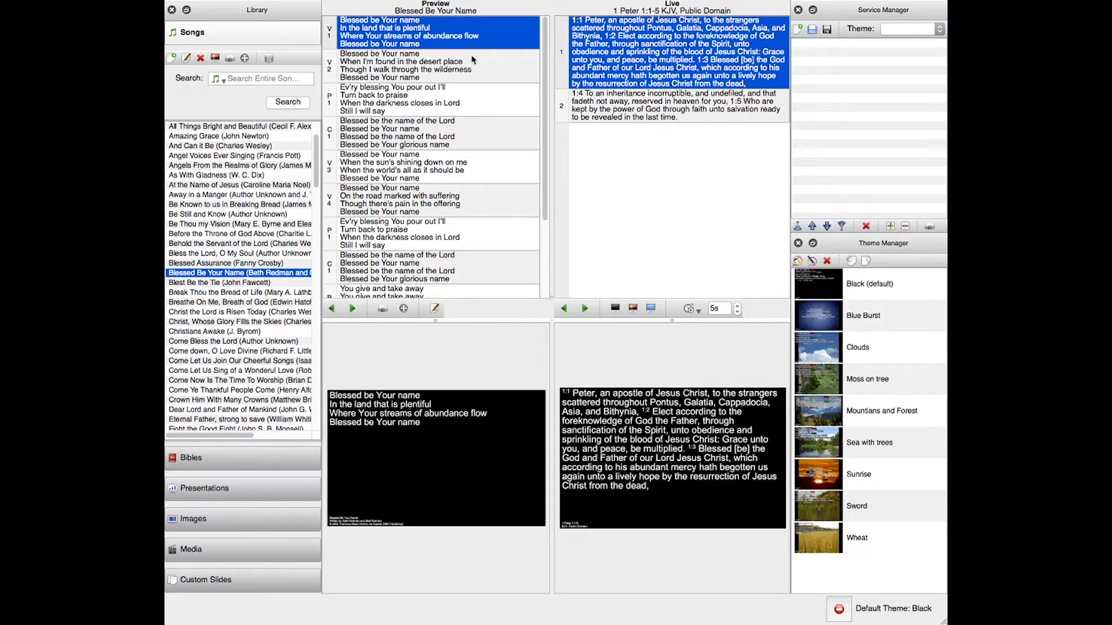
{"action": "key", "text": "F12"}
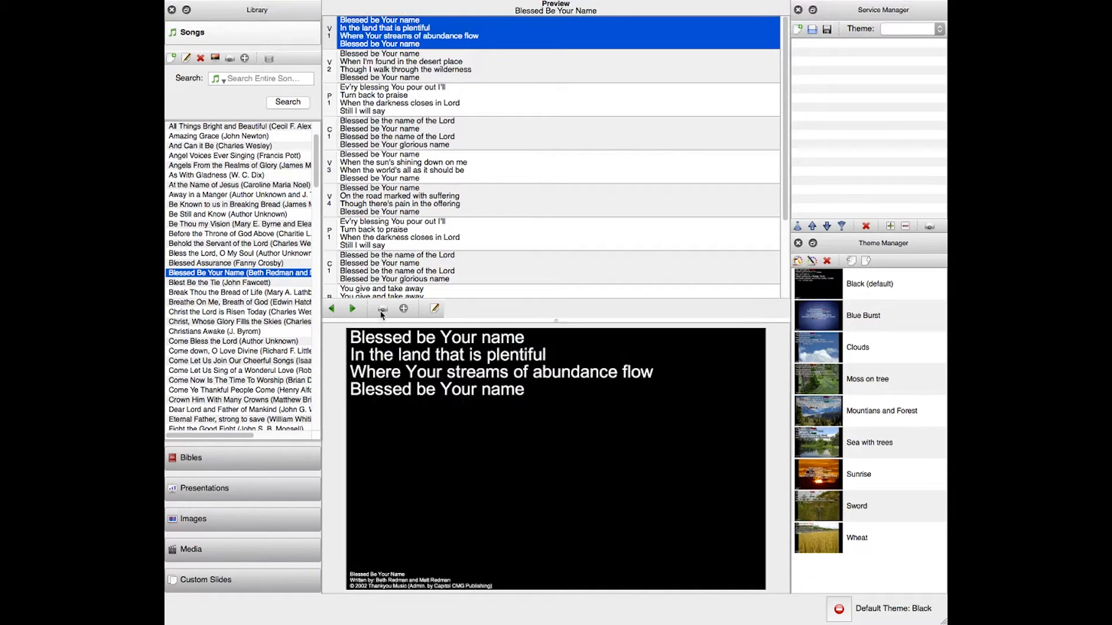
Send Blessed Be Your Name live from the preview and add it to the service.
{"action": "left_click", "coordinate": [383, 310]}
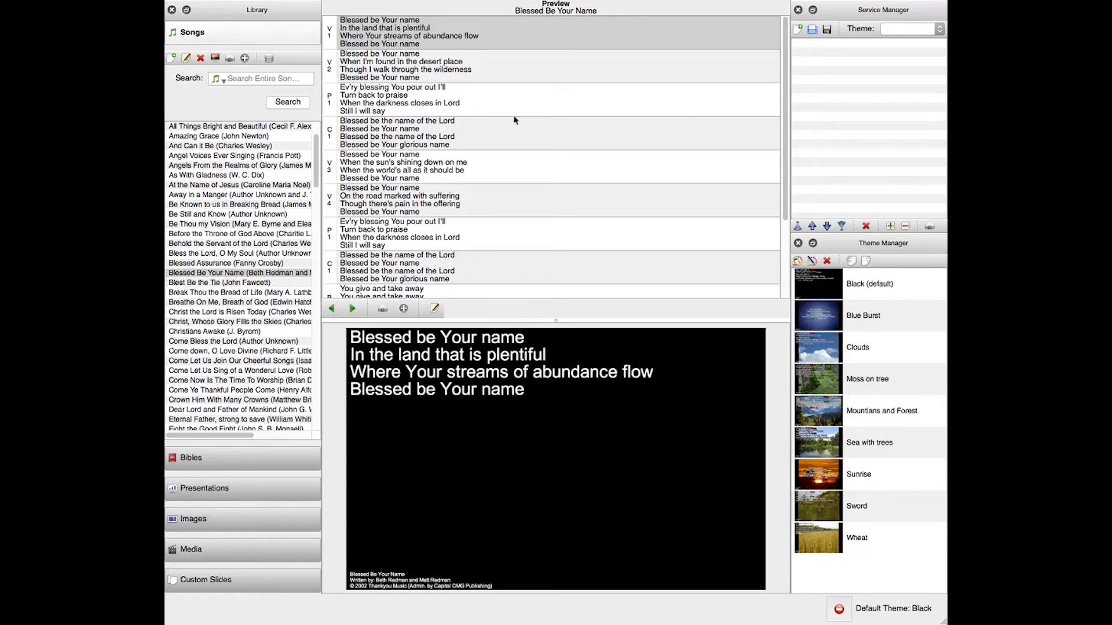
{"action": "left_click_drag", "start_coordinate": [785, 117], "coordinate": [793, 194]}
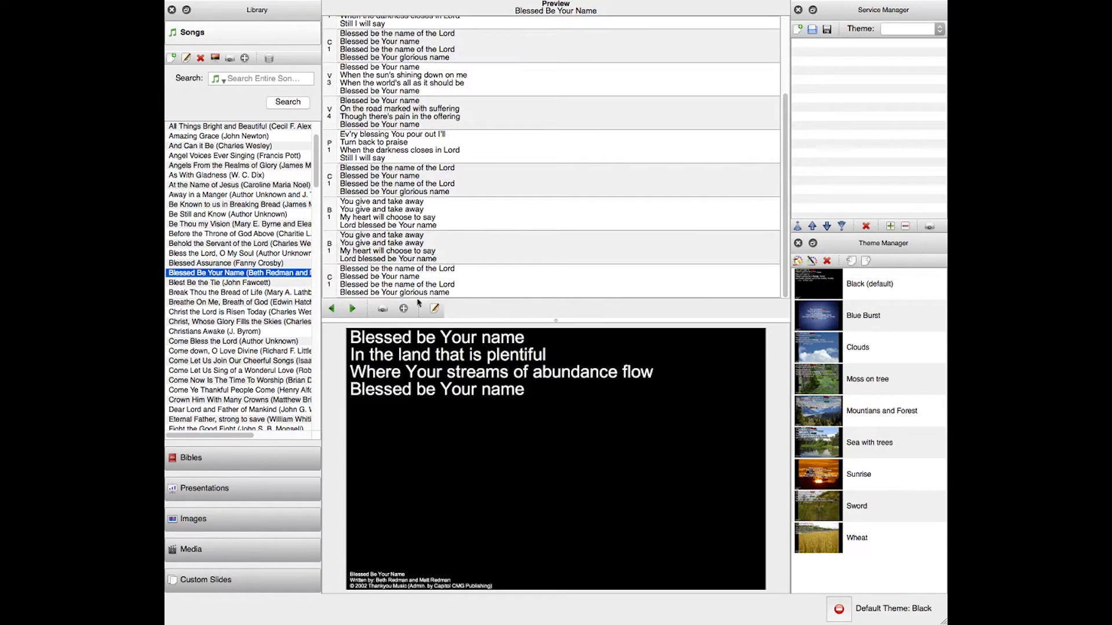
{"action": "left_click", "coordinate": [403, 309]}
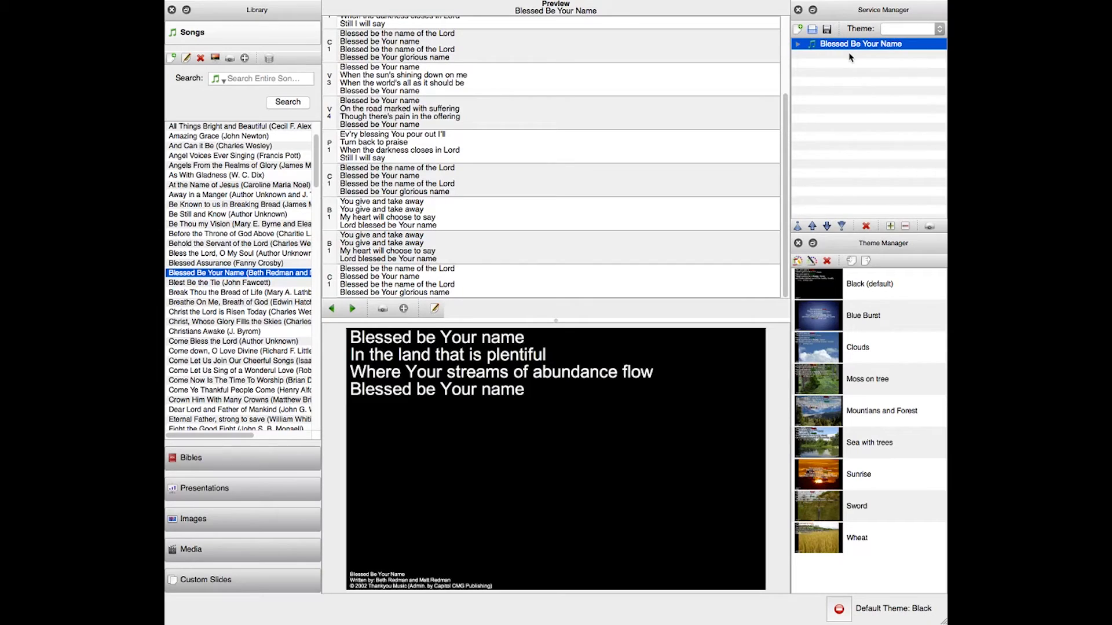
Open the previewed song for editing and inspect verse 1 and the complete lyrics without changing them.
{"action": "left_click", "coordinate": [436, 310]}
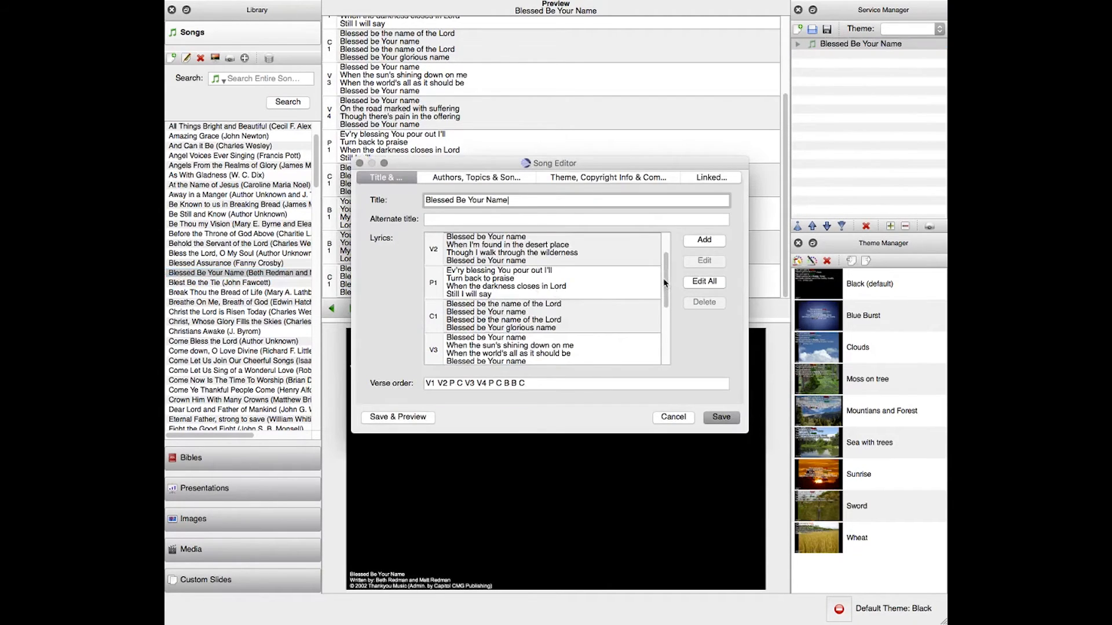
{"action": "left_click_drag", "start_coordinate": [665, 283], "coordinate": [653, 228]}
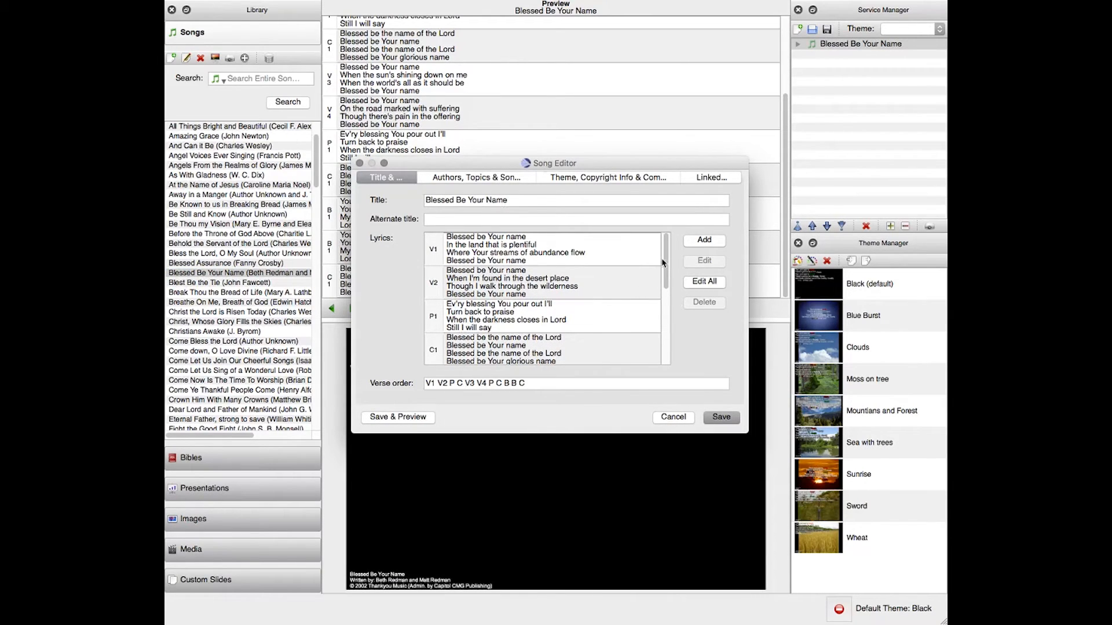
{"action": "double_click", "coordinate": [510, 260]}
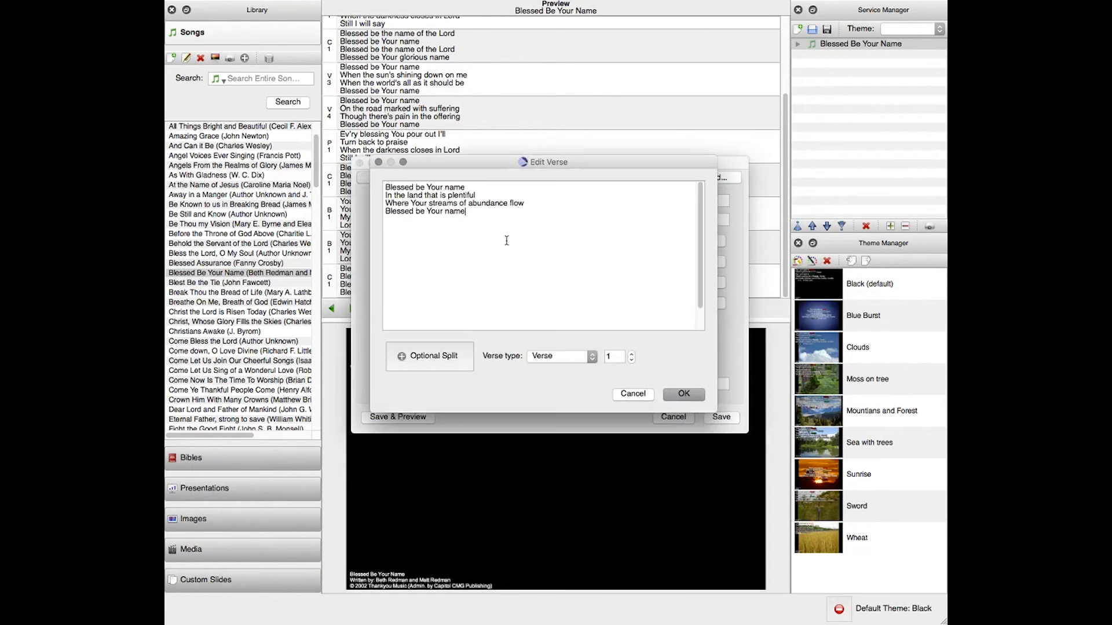
{"action": "left_click", "coordinate": [639, 395]}
{"action": "left_click", "coordinate": [704, 282]}
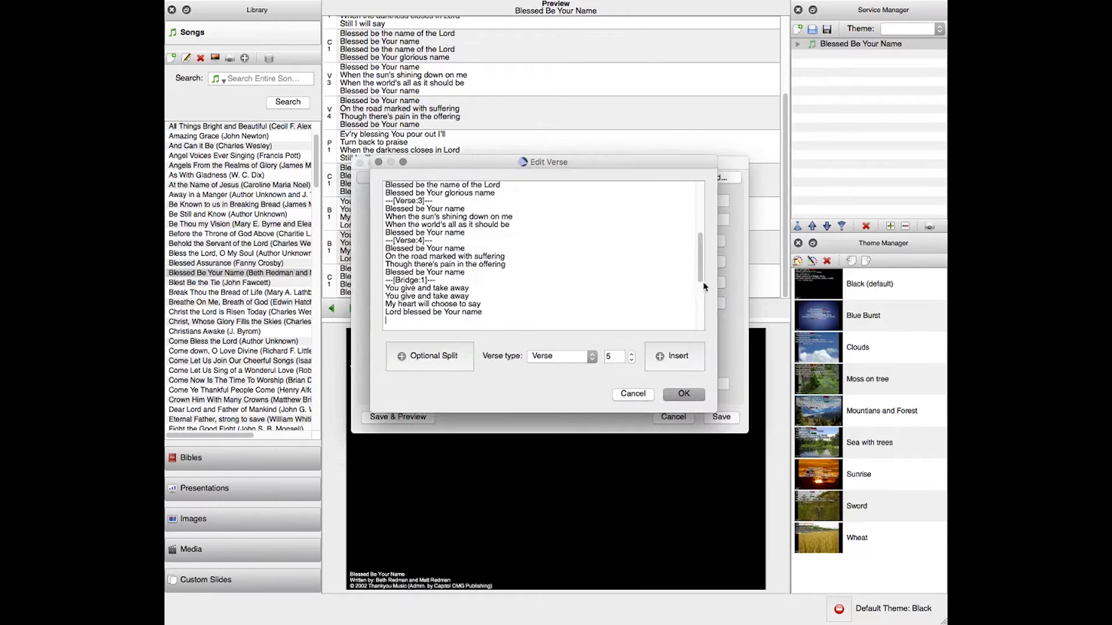
{"action": "left_click", "coordinate": [632, 393]}
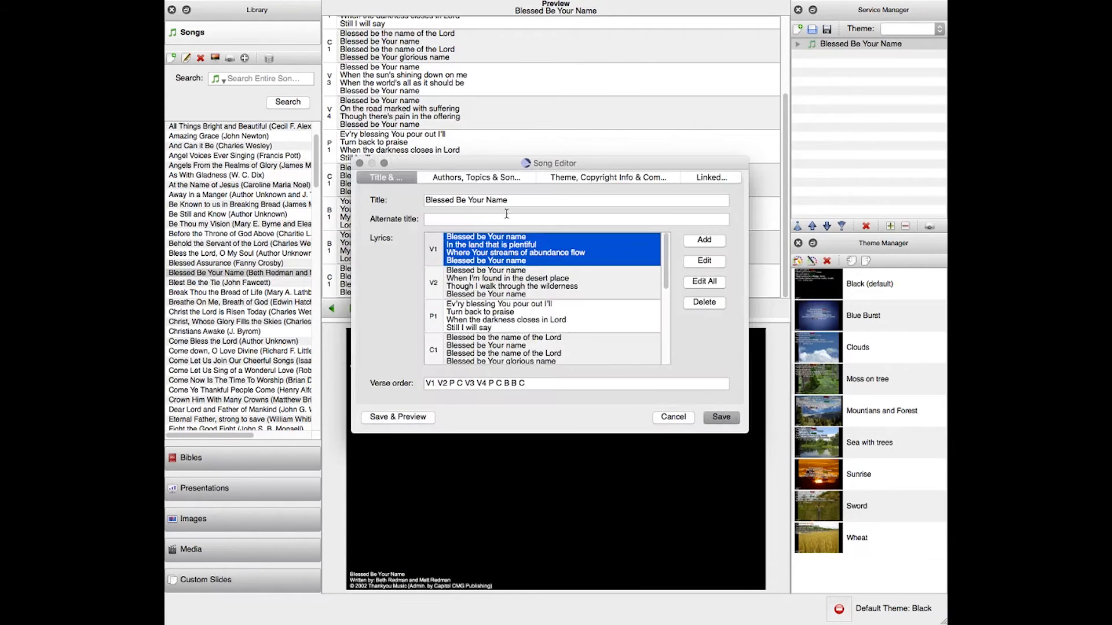
Check the song's authors, theme and copyright information, and save the song.
{"action": "left_click", "coordinate": [488, 180]}
{"action": "left_click", "coordinate": [592, 178]}
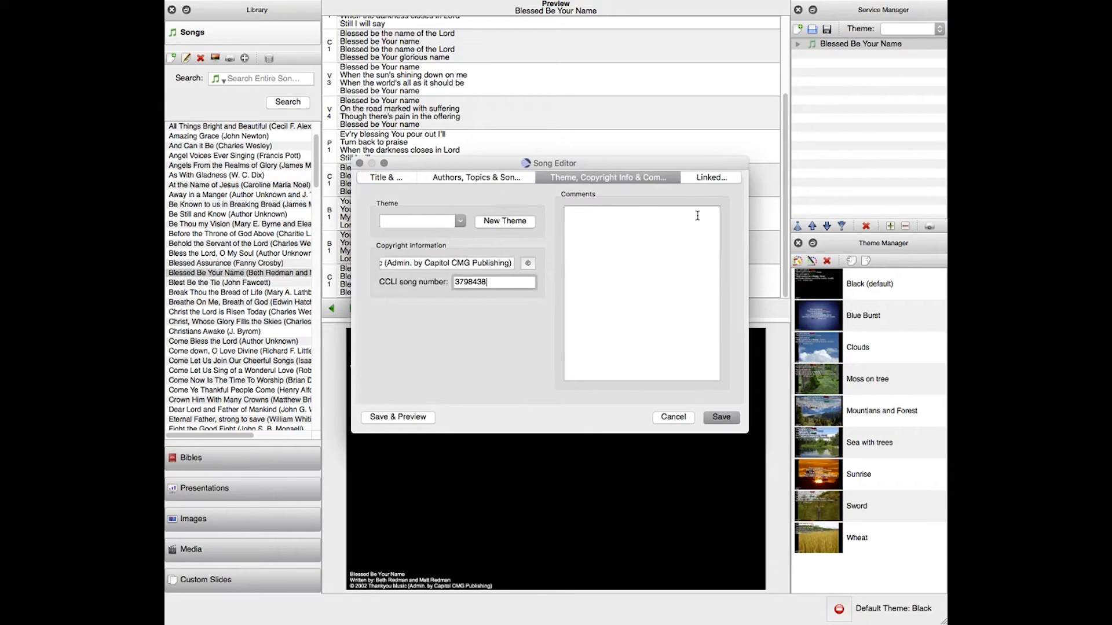
{"action": "left_click", "coordinate": [713, 417]}
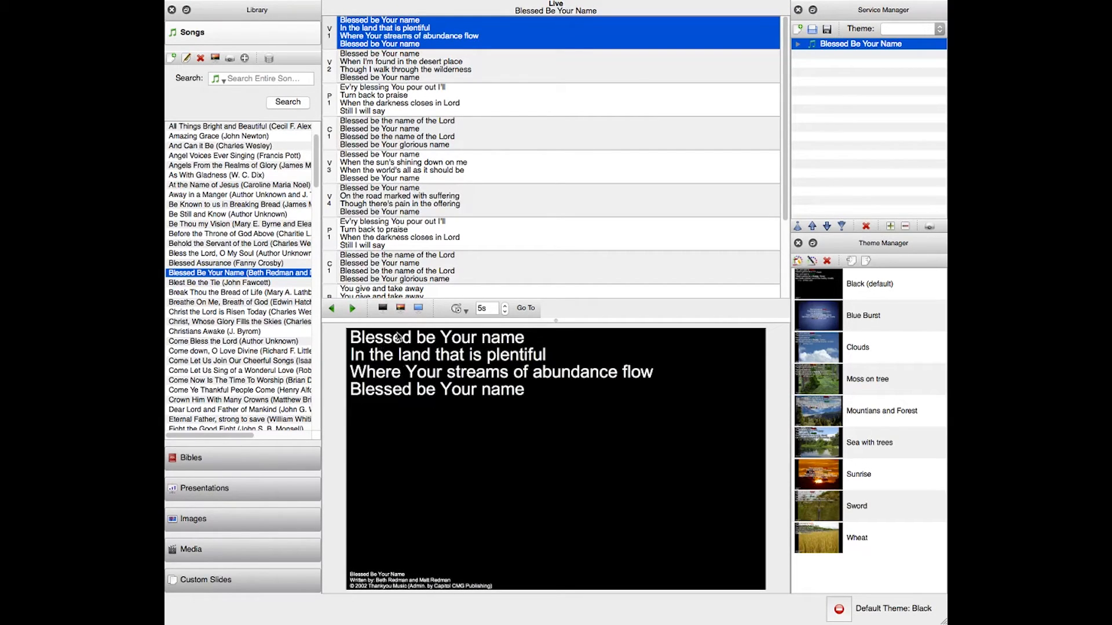
Change the theme of the Blessed Be Your Name service item to Blue Burst.
{"action": "right_click", "coordinate": [301, 277]}
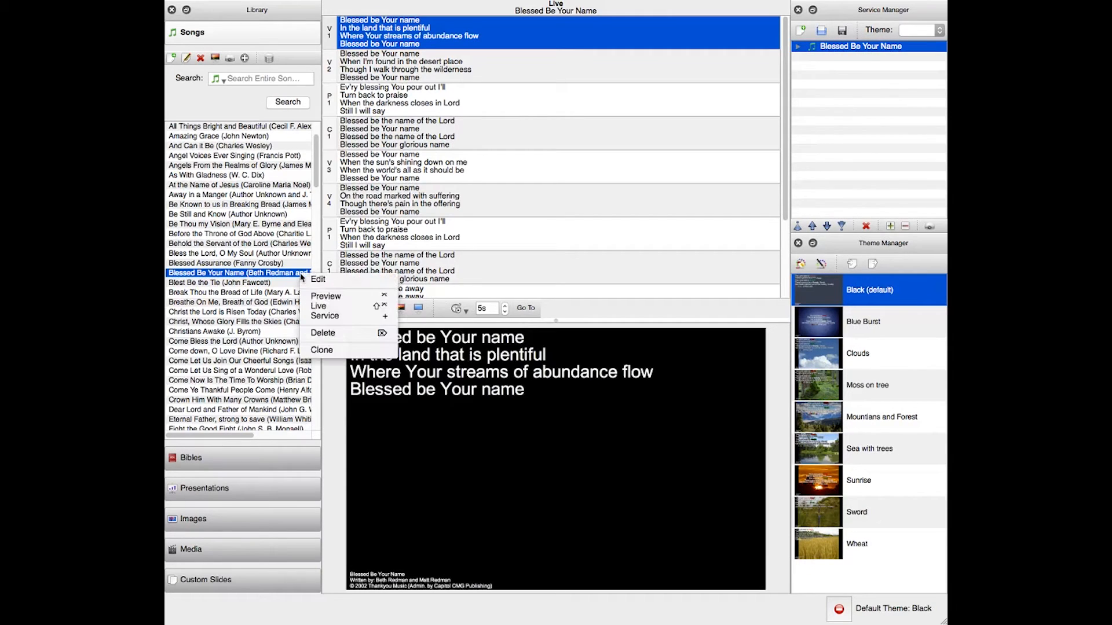
{"action": "left_click", "coordinate": [872, 50]}
{"action": "right_click", "coordinate": [872, 50]}
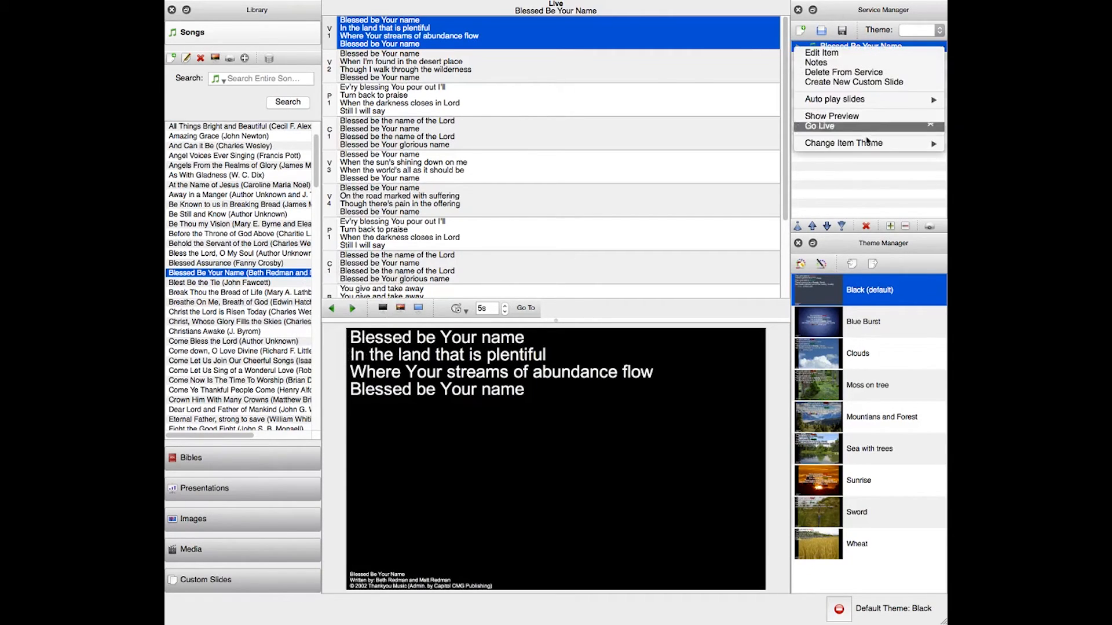
{"action": "mouse_move", "coordinate": [867, 142]}
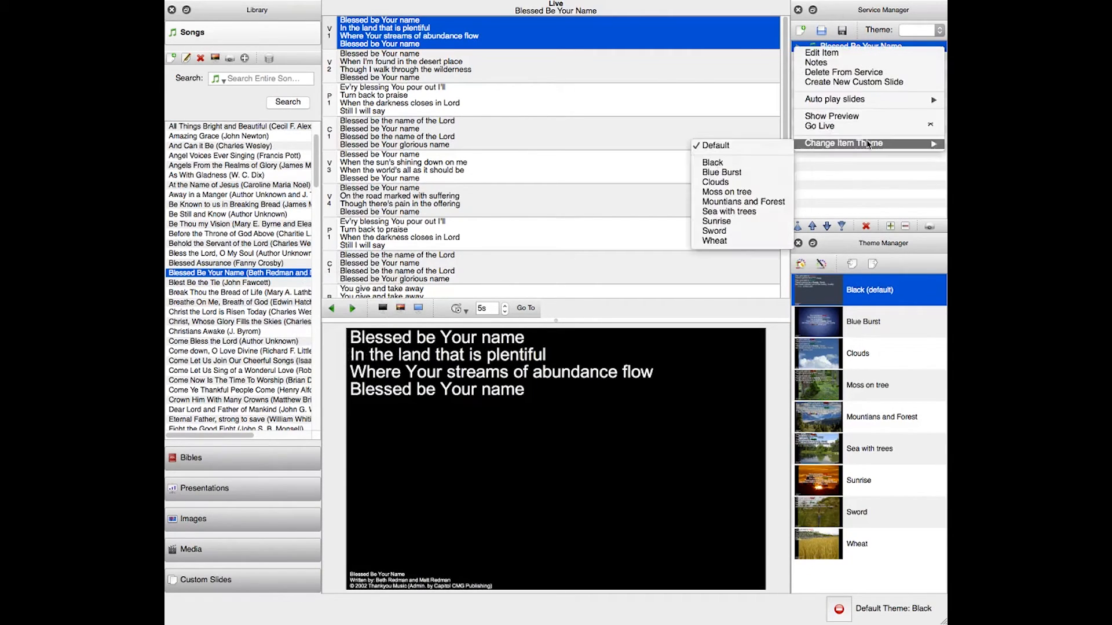
{"action": "left_click", "coordinate": [747, 173]}
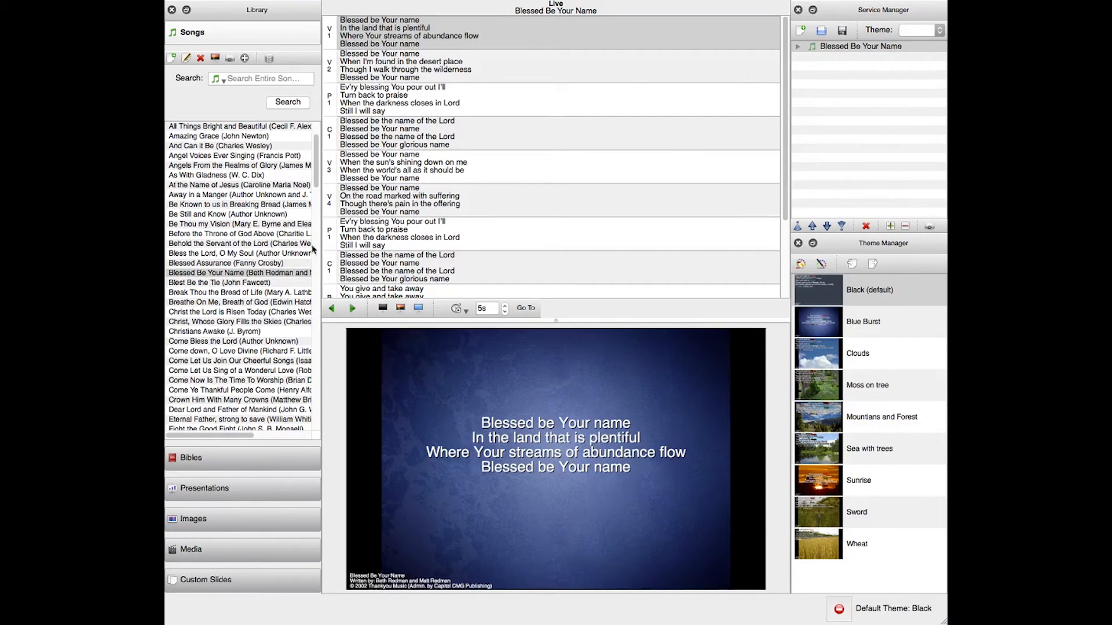
Advance the live song slide by slide to the first chorus, and return to verse 1.
{"action": "left_click", "coordinate": [352, 308]}
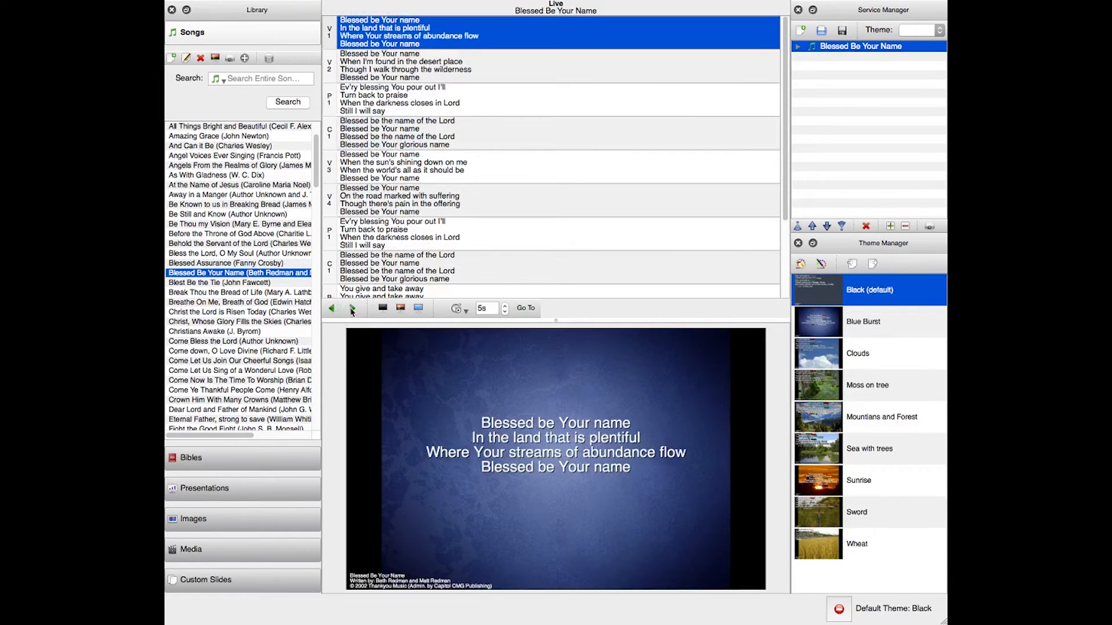
{"action": "left_click", "coordinate": [351, 309]}
{"action": "left_click", "coordinate": [352, 310]}
{"action": "left_click", "coordinate": [352, 310]}
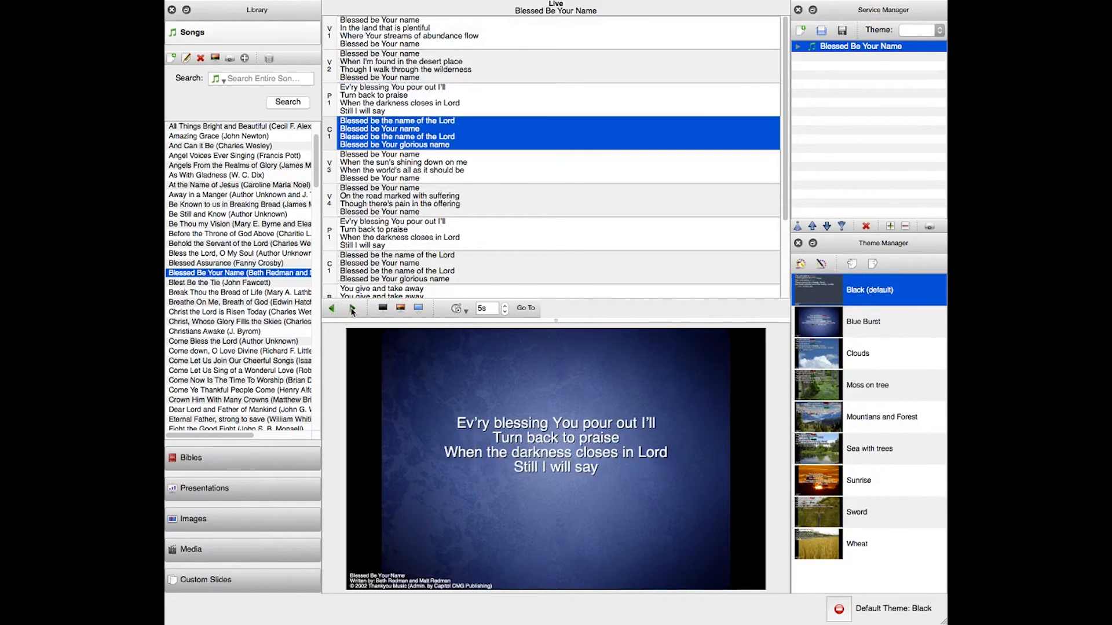
{"action": "left_click", "coordinate": [336, 312]}
{"action": "left_click", "coordinate": [335, 312]}
{"action": "left_click", "coordinate": [336, 312]}
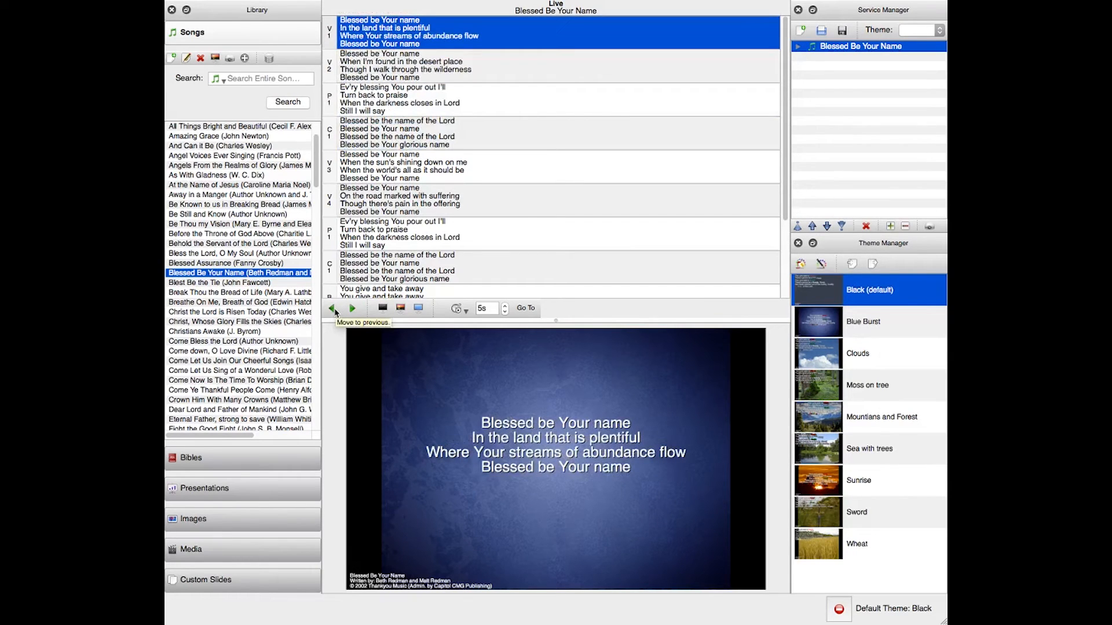
Step the live song down to the first chorus, back up to verse 1, and down to the first pre-chorus.
{"action": "key", "text": "Down"}
{"action": "key", "text": "Down"}
{"action": "key", "text": "Down"}
{"action": "key", "text": "Up"}
{"action": "key", "text": "Up"}
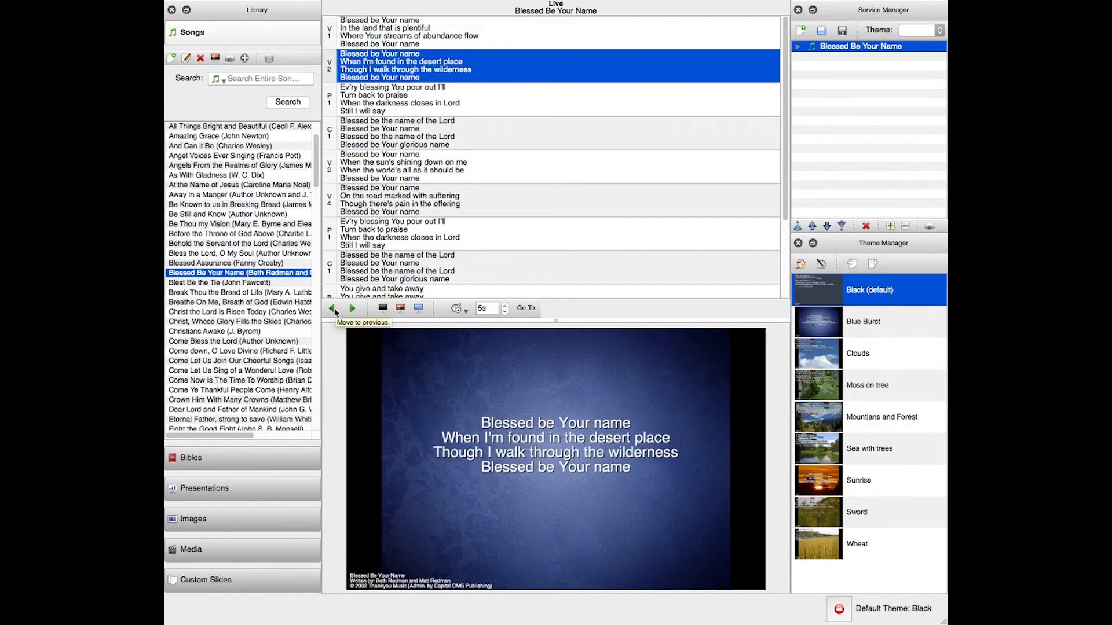
{"action": "key", "text": "Up"}
{"action": "key", "text": "Down"}
{"action": "key", "text": "Down"}
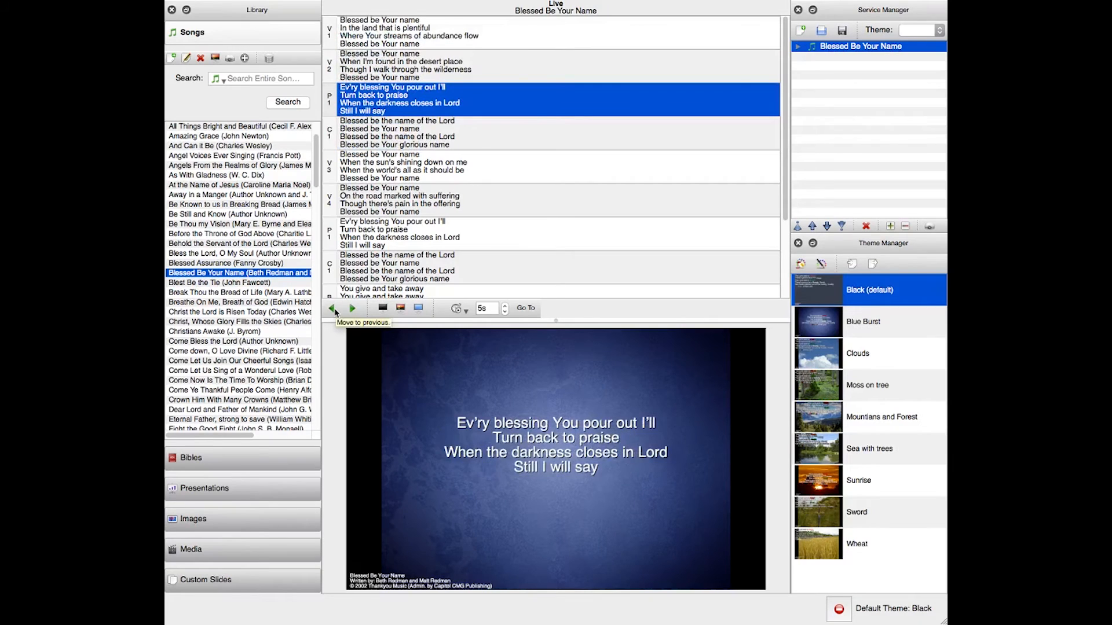
Jump directly between verse, chorus and bridge slides of the live song, finishing on the final chorus.
{"action": "left_click", "coordinate": [400, 267]}
{"action": "left_click", "coordinate": [400, 48]}
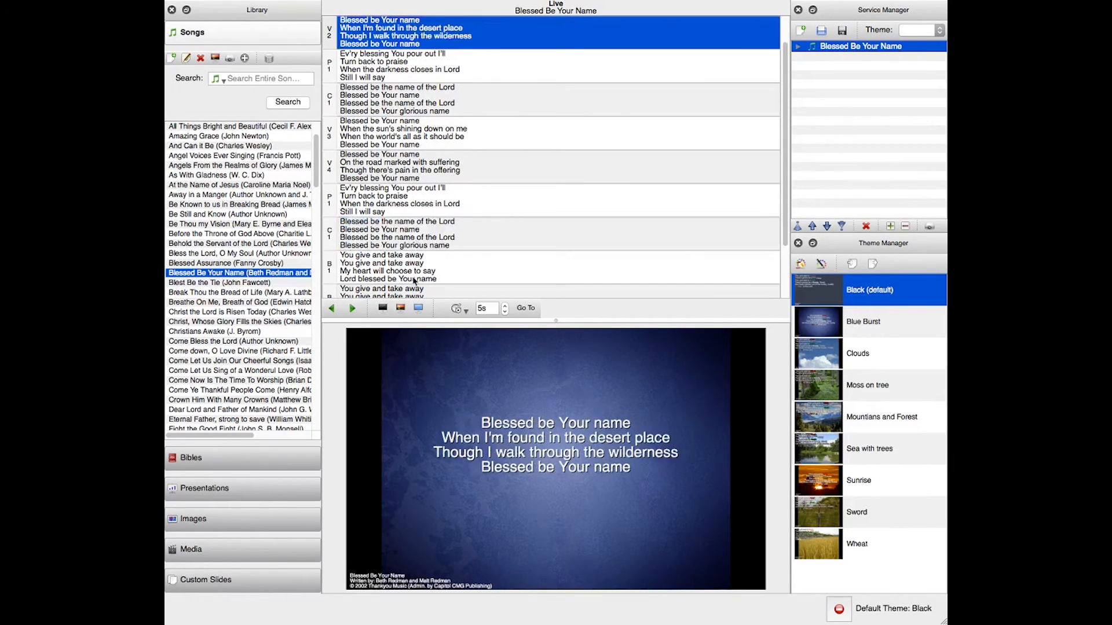
{"action": "left_click", "coordinate": [396, 235]}
{"action": "left_click", "coordinate": [398, 252]}
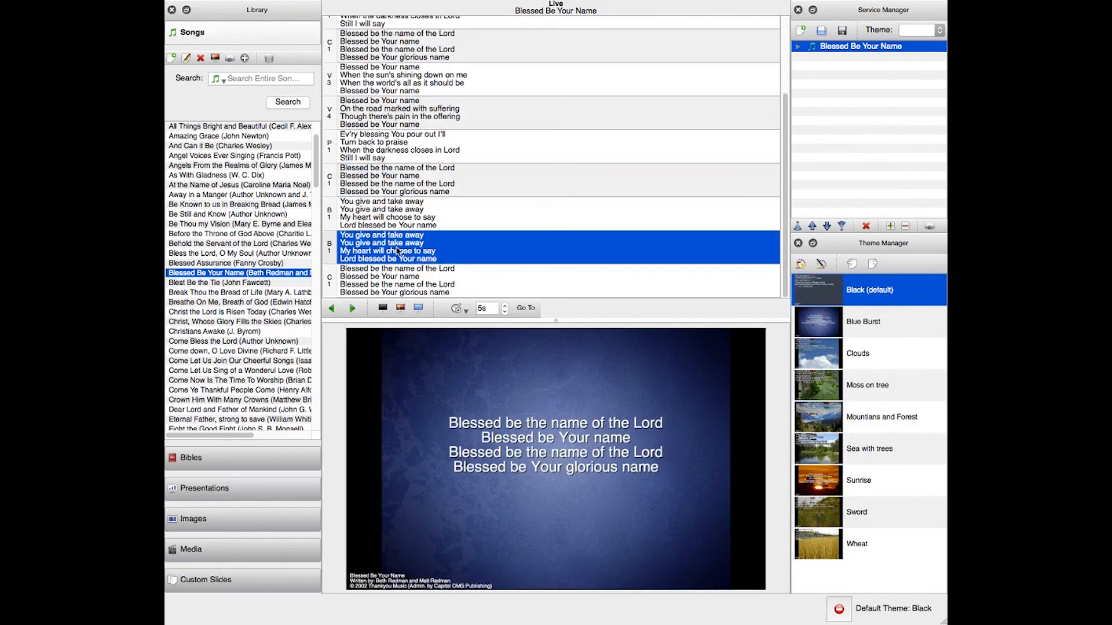
{"action": "key", "text": "Down"}
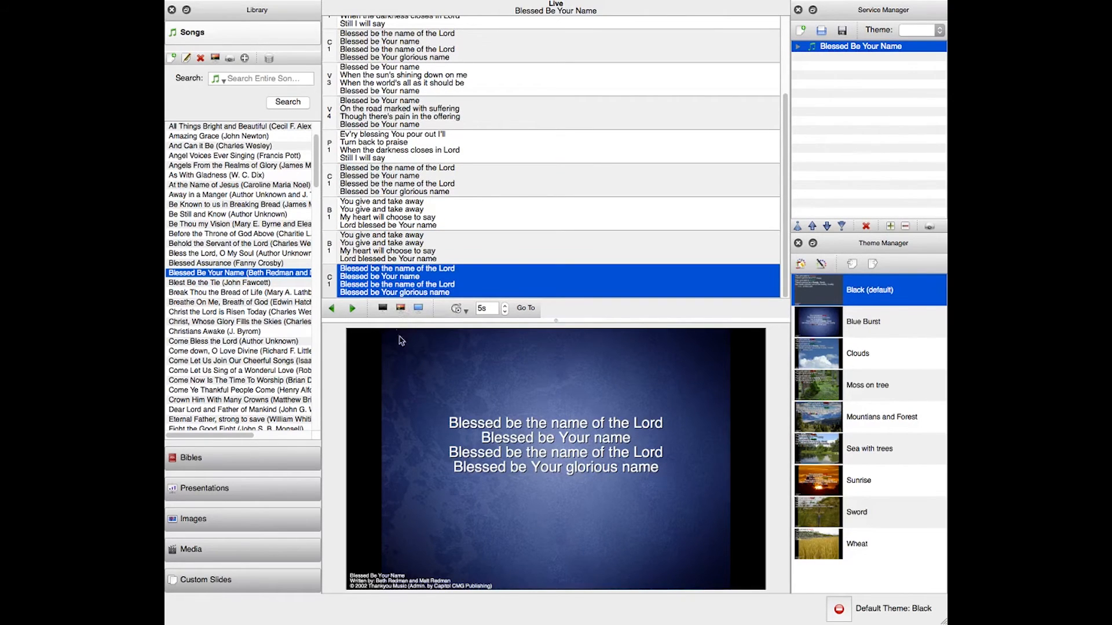
Try blanking the live output to black, to the theme background and to the desktop, restoring the slide between modes.
{"action": "left_click", "coordinate": [384, 309]}
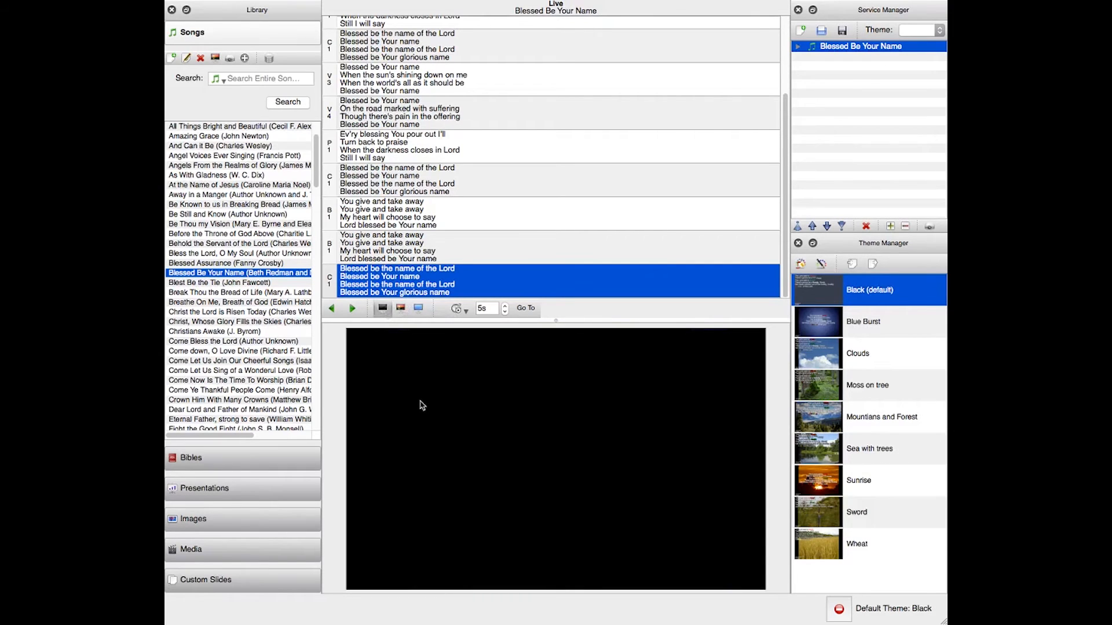
{"action": "left_click", "coordinate": [402, 308]}
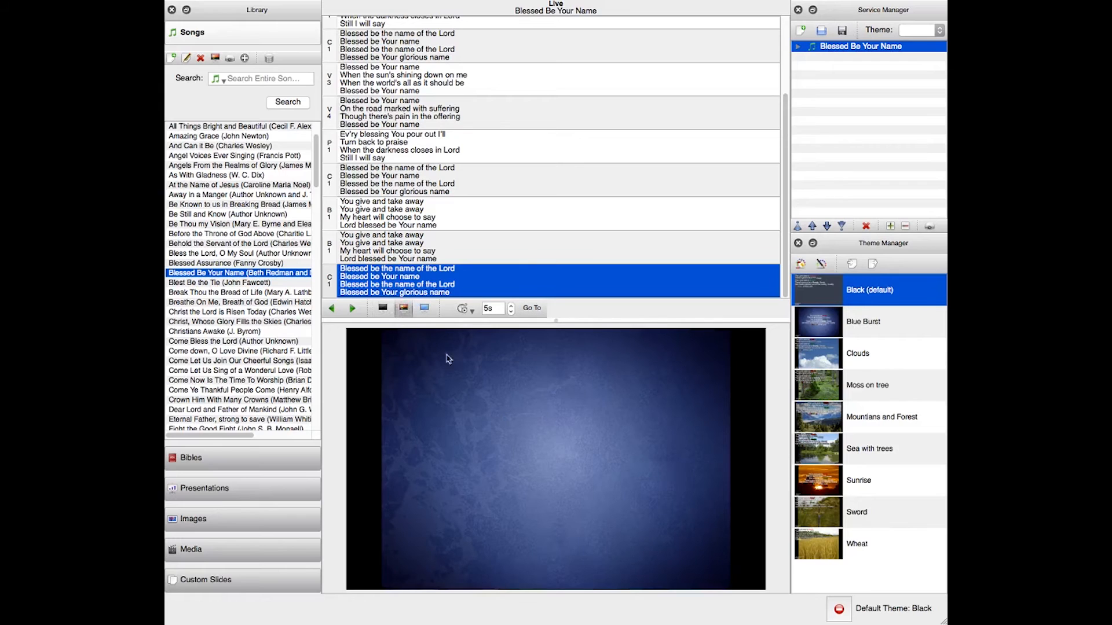
{"action": "left_click", "coordinate": [404, 309]}
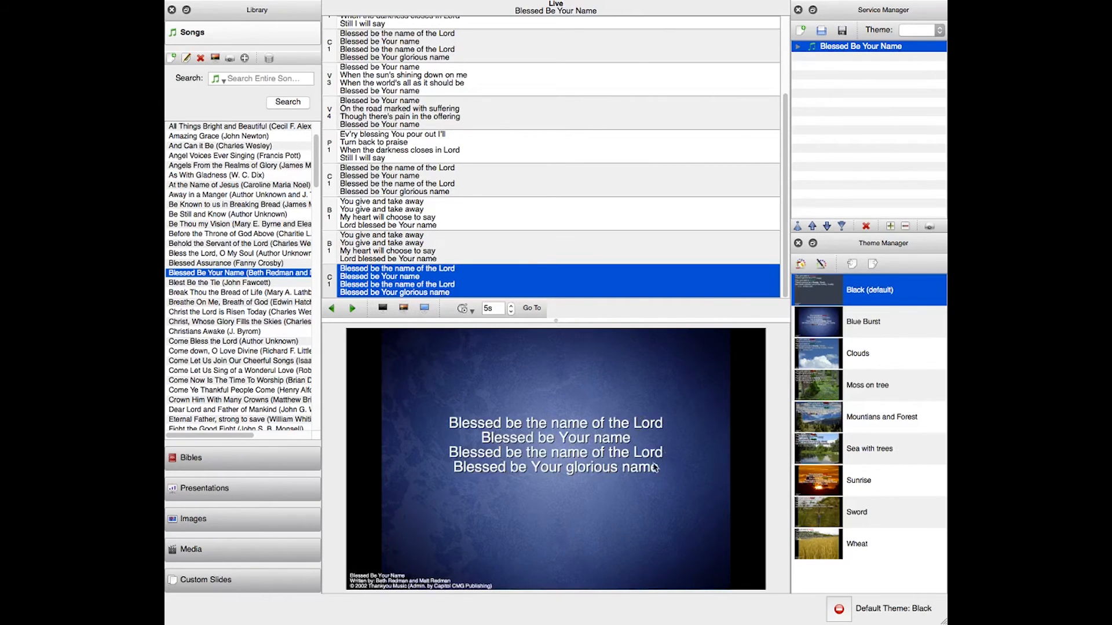
{"action": "left_click", "coordinate": [425, 309]}
{"action": "left_click", "coordinate": [421, 307]}
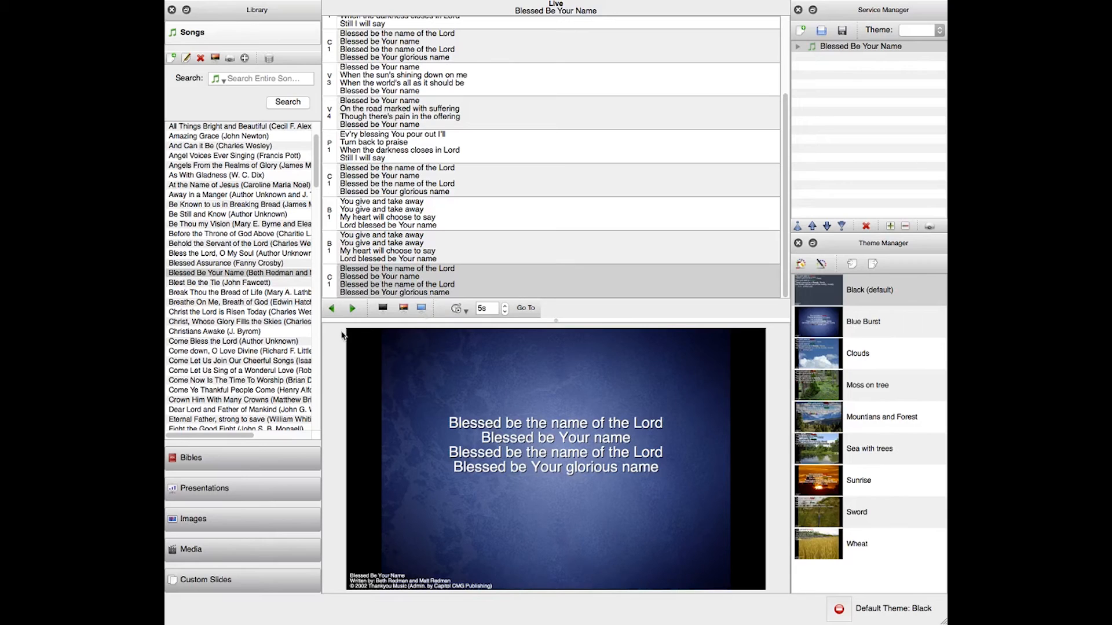
{"action": "left_click", "coordinate": [423, 309]}
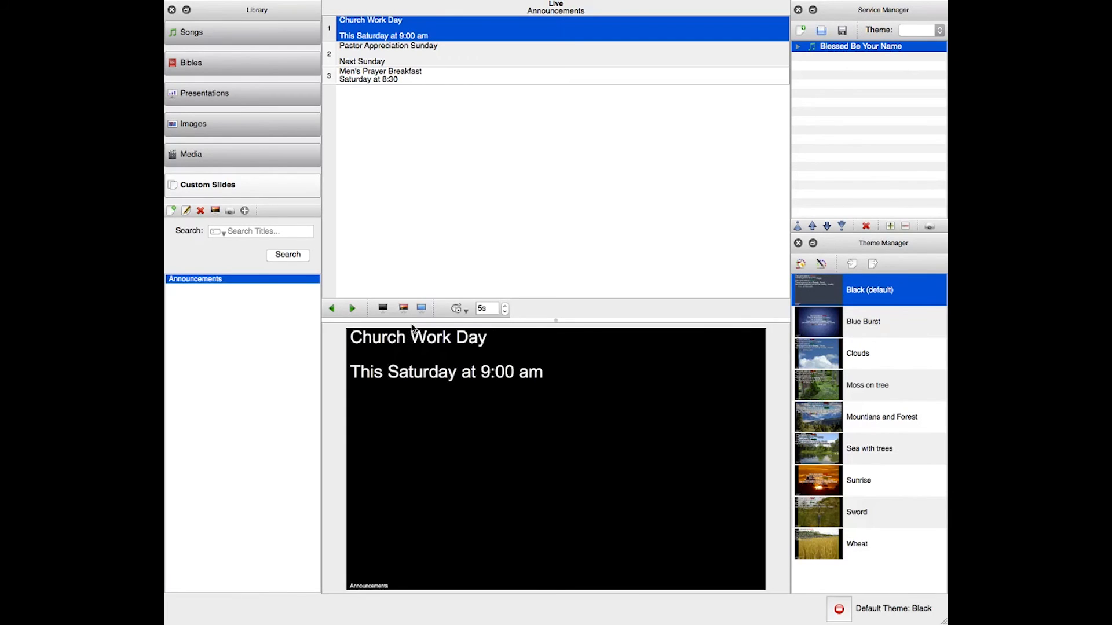
Return the live Announcements to the Church Work Day slide and play them in a loop with a 20-second delay.
{"action": "left_click", "coordinate": [535, 76]}
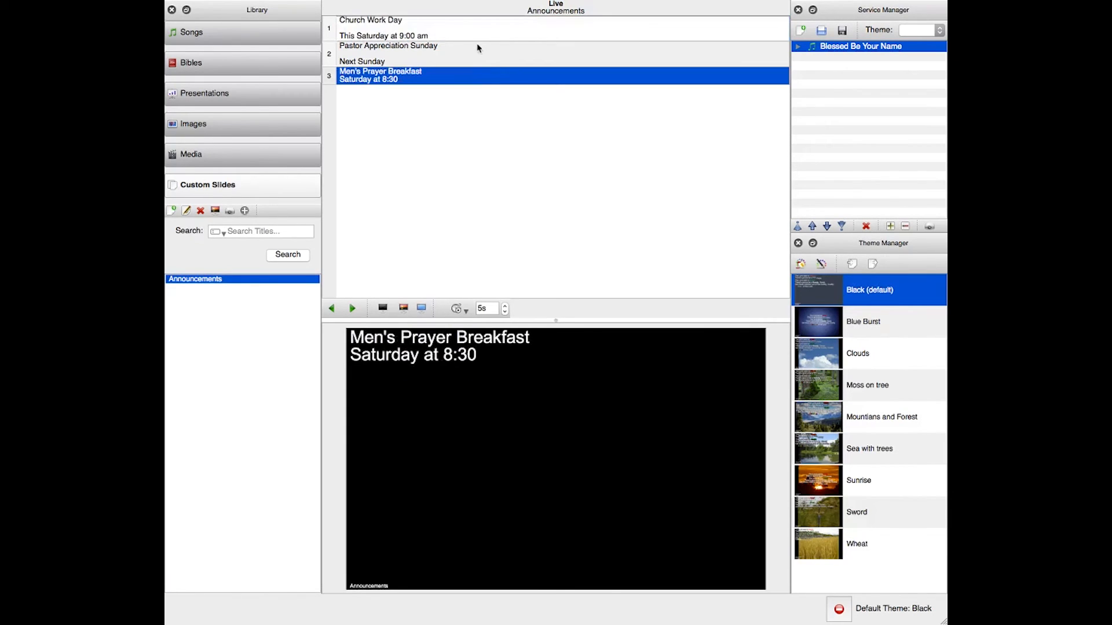
{"action": "left_click", "coordinate": [453, 27]}
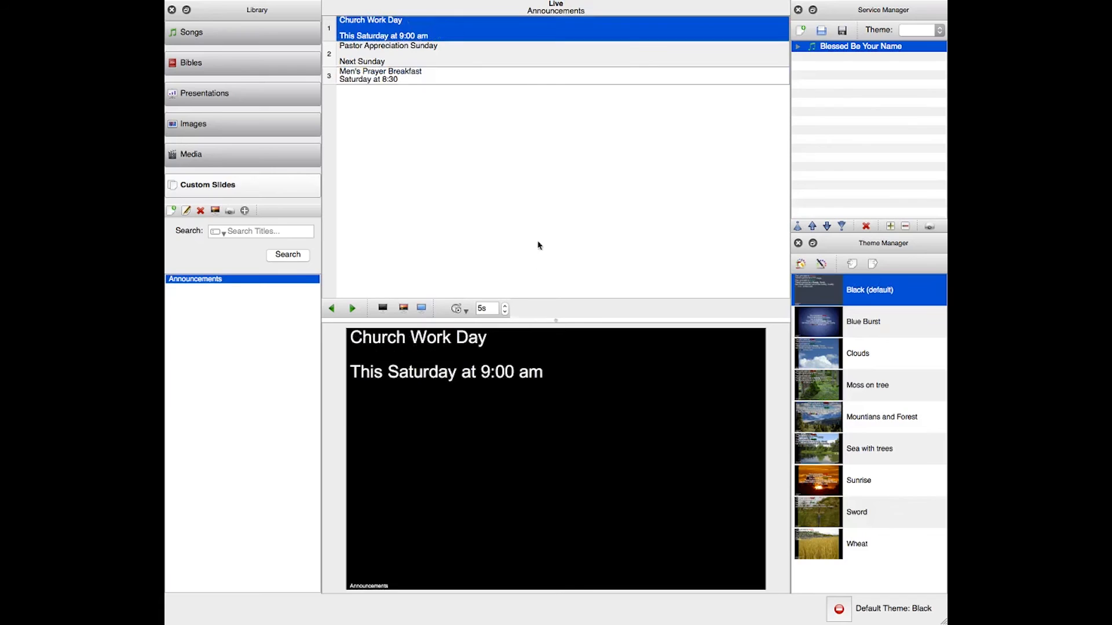
{"action": "double_click", "coordinate": [483, 310]}
{"action": "type", "text": "20"}
{"action": "left_click", "coordinate": [457, 308]}
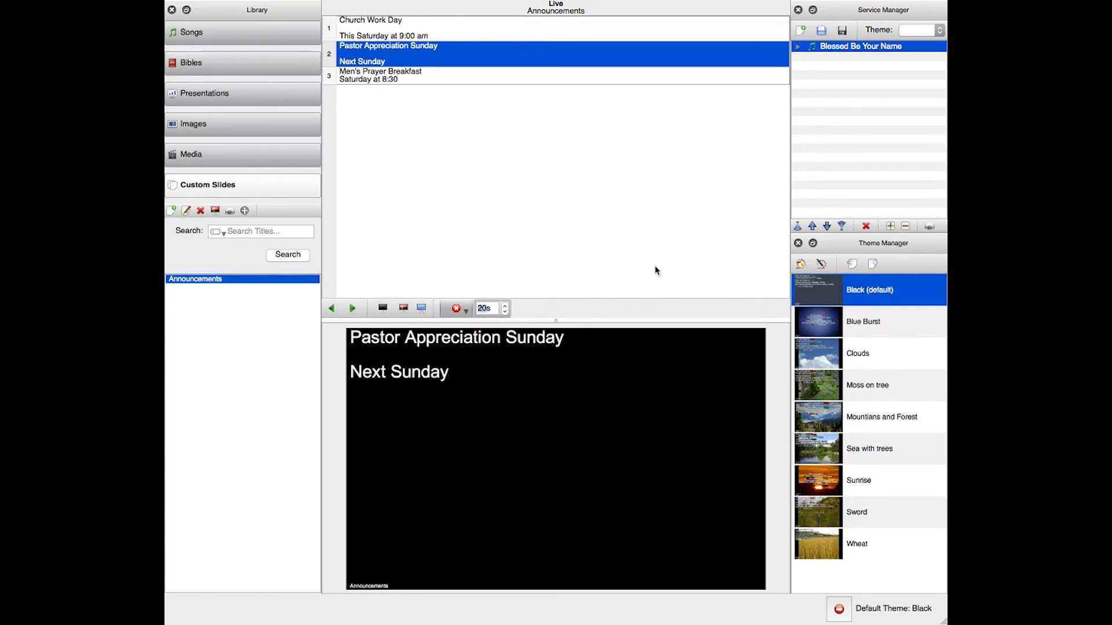
Stop and restart the Announcements loop, and switch the playback to Play Slides to End.
{"action": "left_click", "coordinate": [453, 311]}
{"action": "left_click", "coordinate": [466, 313]}
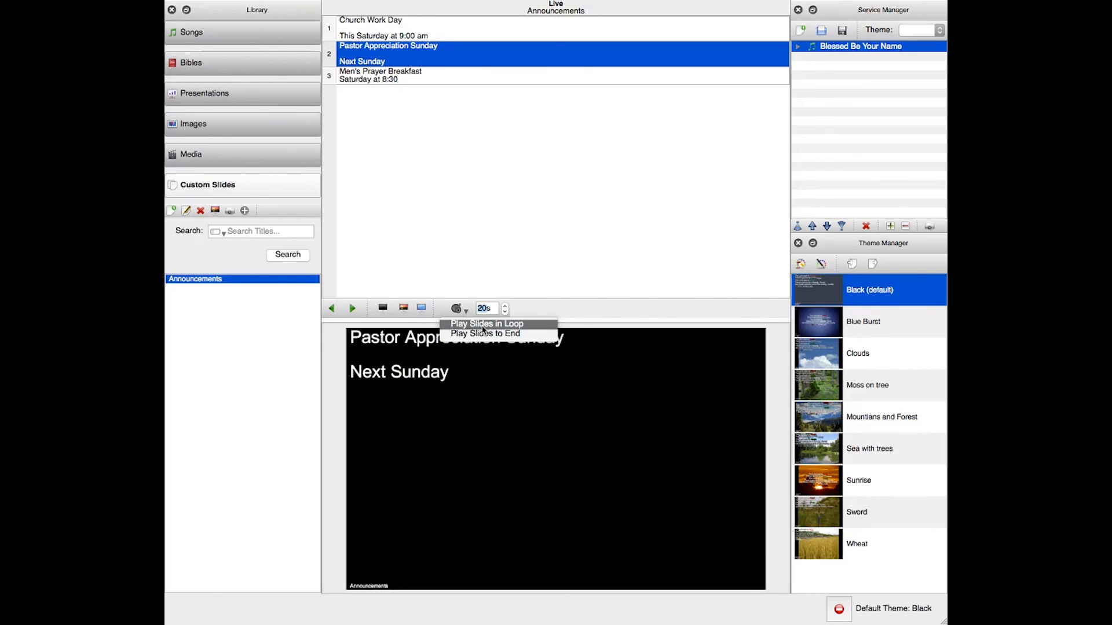
{"action": "left_click", "coordinate": [485, 331]}
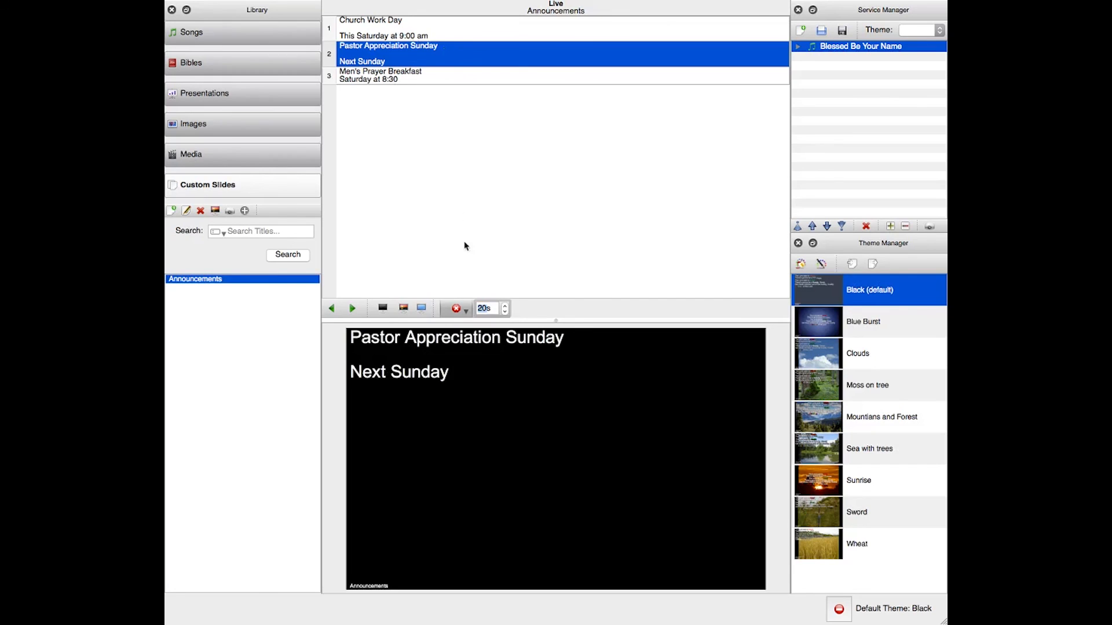
{"action": "left_click", "coordinate": [466, 311]}
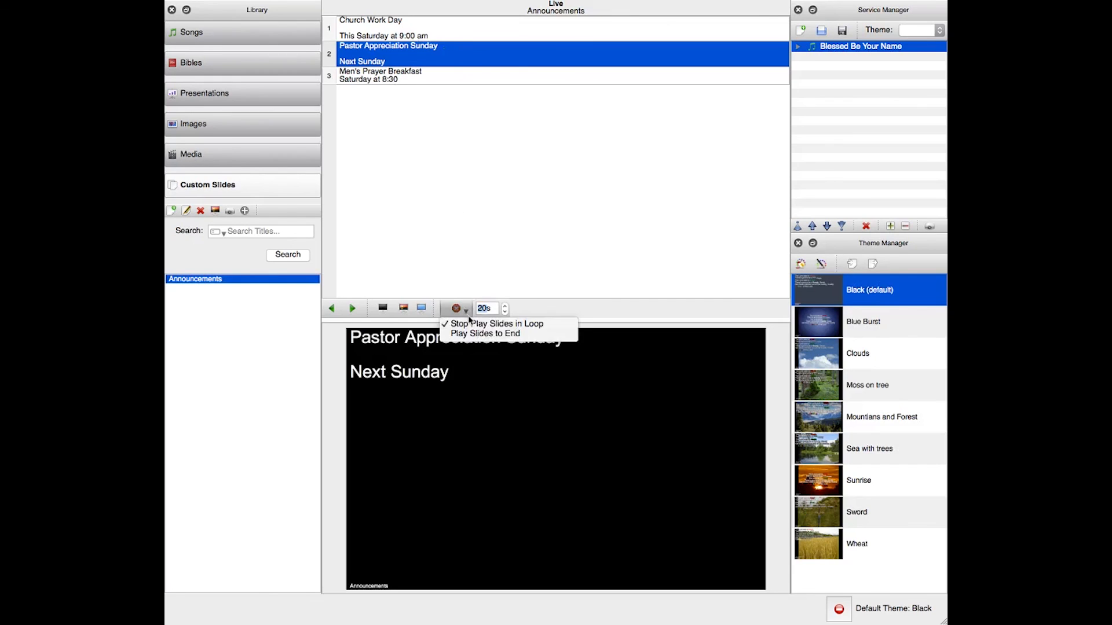
{"action": "left_click", "coordinate": [483, 338]}
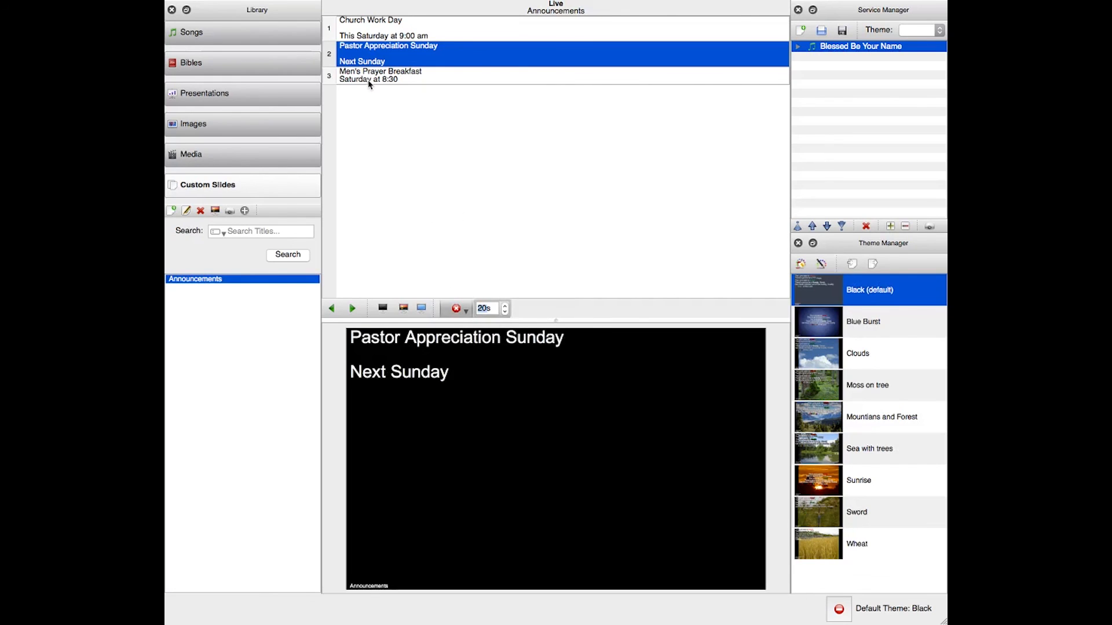